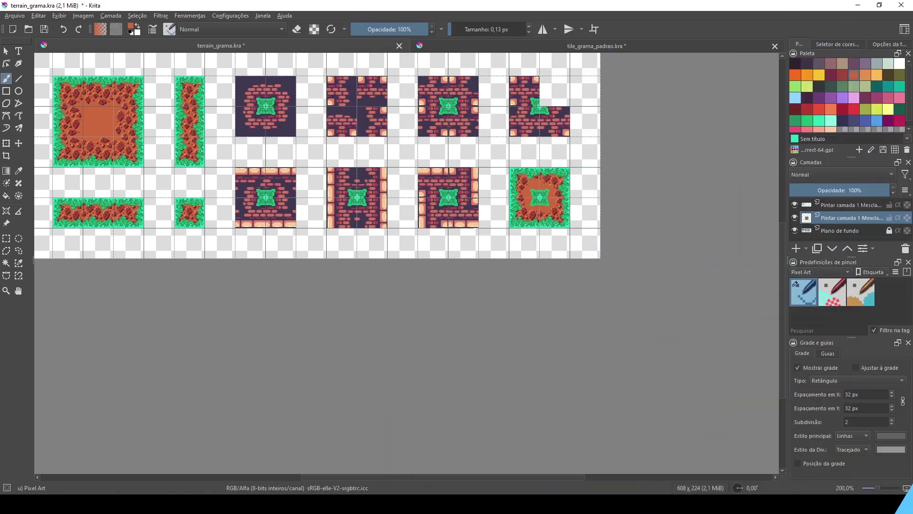
pyautogui.moveTo(310, 147); pyautogui.dragTo(380, 294)
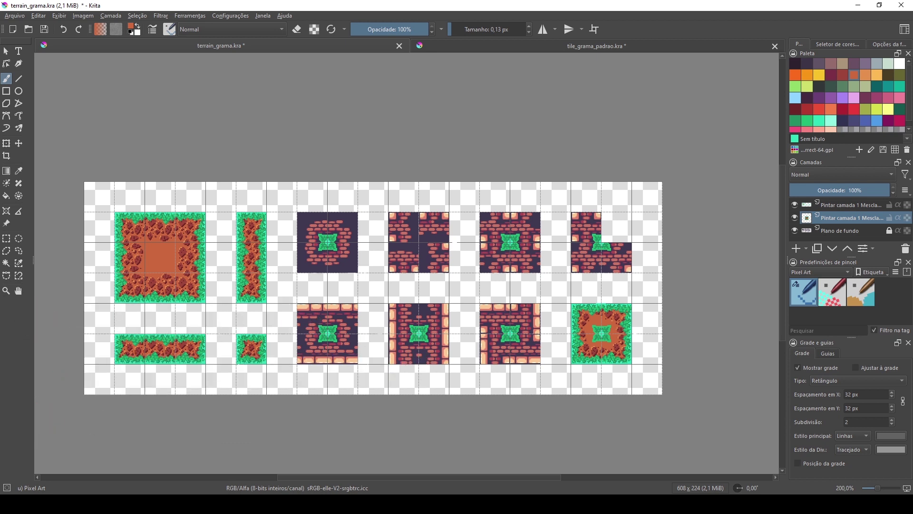
pyautogui.scroll(2, 321, 354)
pyautogui.scroll(-1, 321, 354)
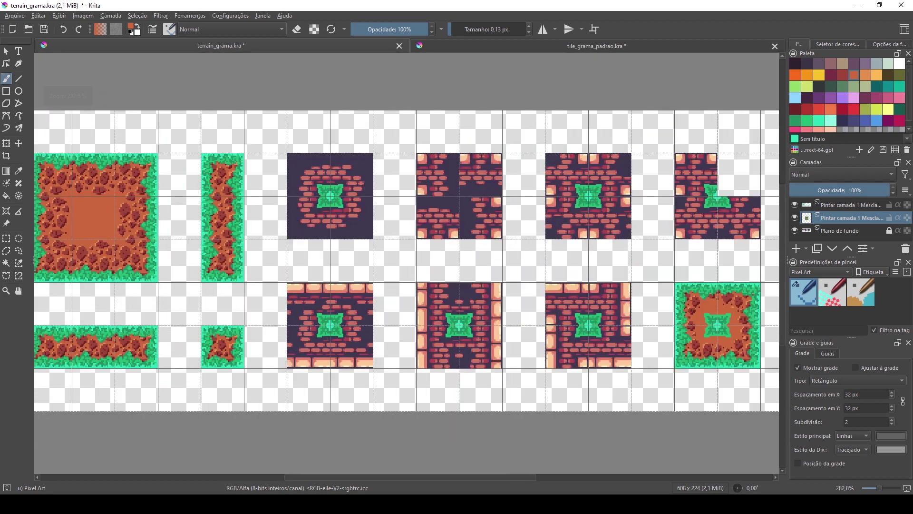
pyautogui.click(6, 238)
pyautogui.moveTo(285, 284); pyautogui.dragTo(373, 308)
pyautogui.moveTo(46, 152); pyautogui.dragTo(137, 172)
pyautogui.hotkey('ctrl', 'alt', 'j')
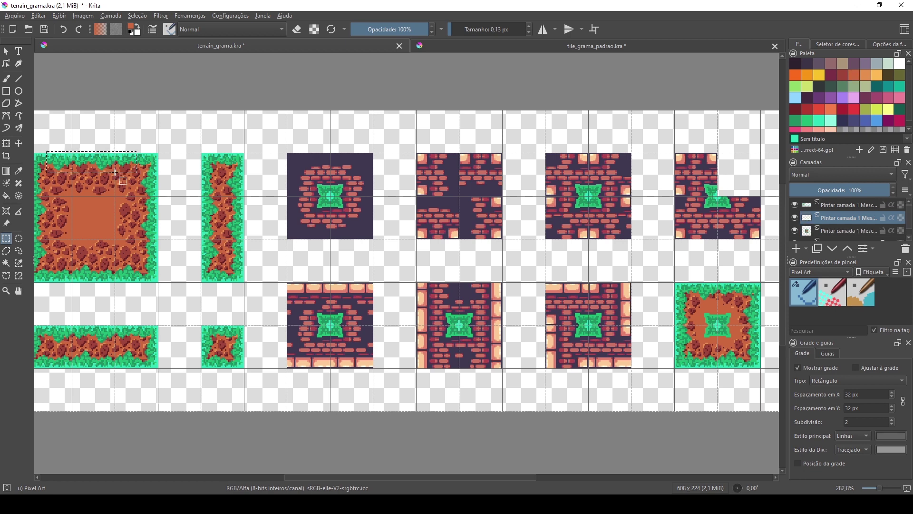
pyautogui.moveTo(115, 172); pyautogui.dragTo(296, 275)
pyautogui.click(147, 219)
pyautogui.click(22, 147)
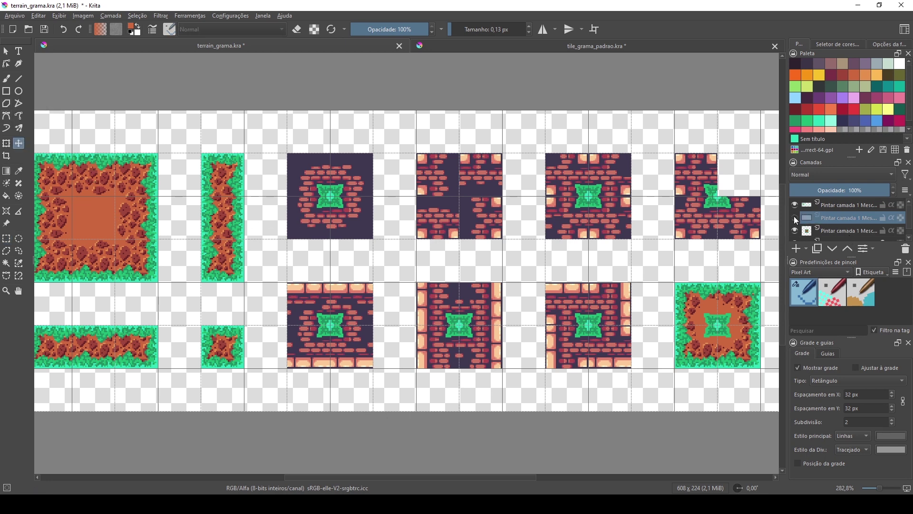
pyautogui.hotkey('ctrl', 'e')
# Merge the two paint layers above the background layer into one.
pyautogui.click(802, 205)
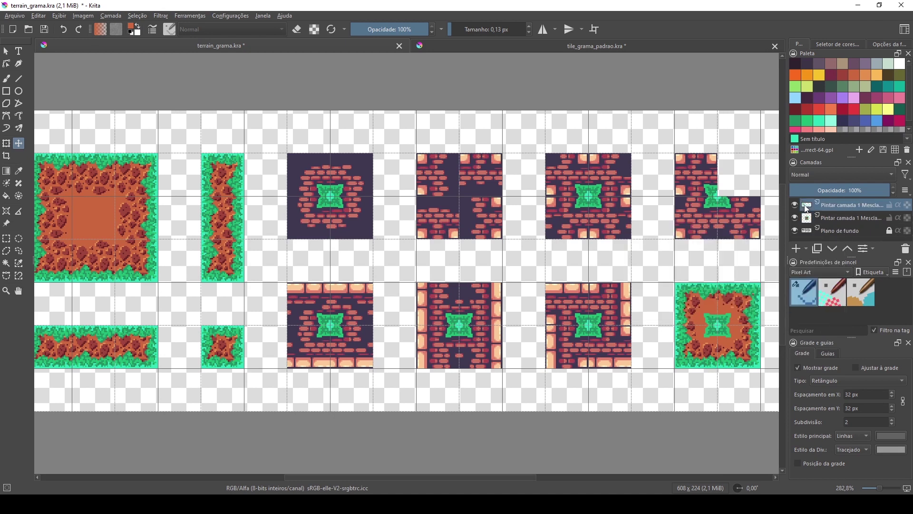
pyautogui.keyDown('ctrl'); pyautogui.click(825, 220); pyautogui.keyUp('ctrl')
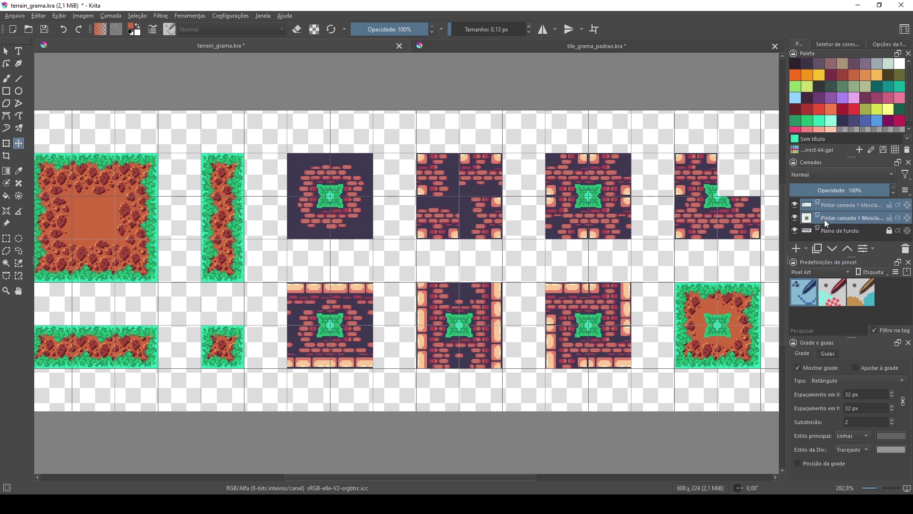
pyautogui.hotkey('ctrl', 'e')
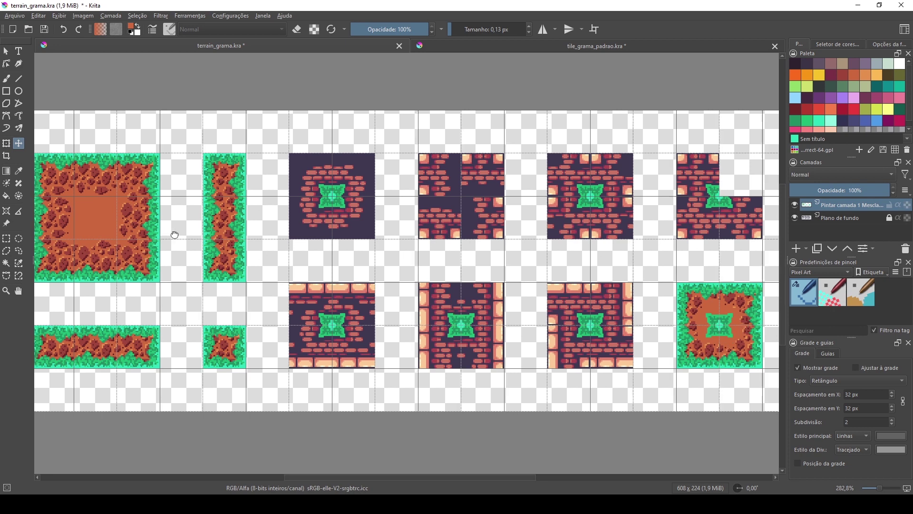
# Copy a strip about 66 x 16 px from the upper grass edge of the large dirt block to a new layer.
pyautogui.hscroll(-2, 143, 214)
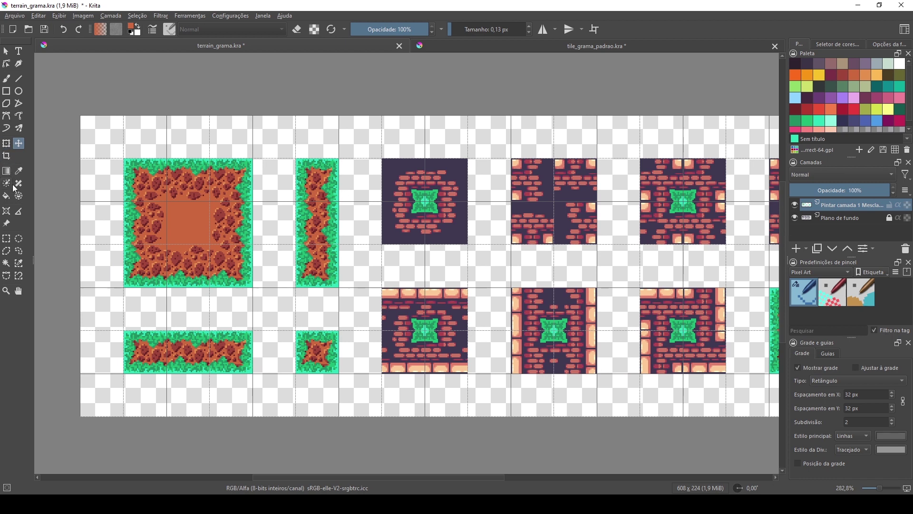
pyautogui.click(14, 240)
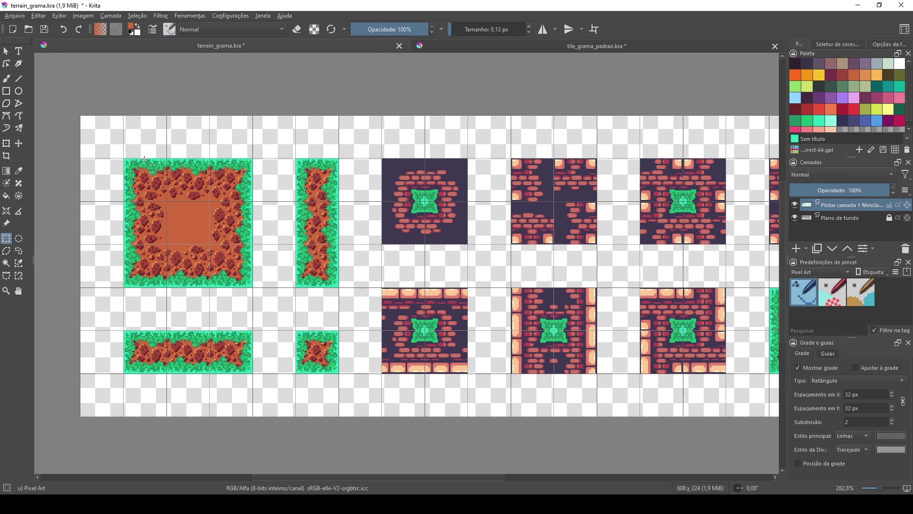
pyautogui.moveTo(144, 157); pyautogui.dragTo(233, 178)
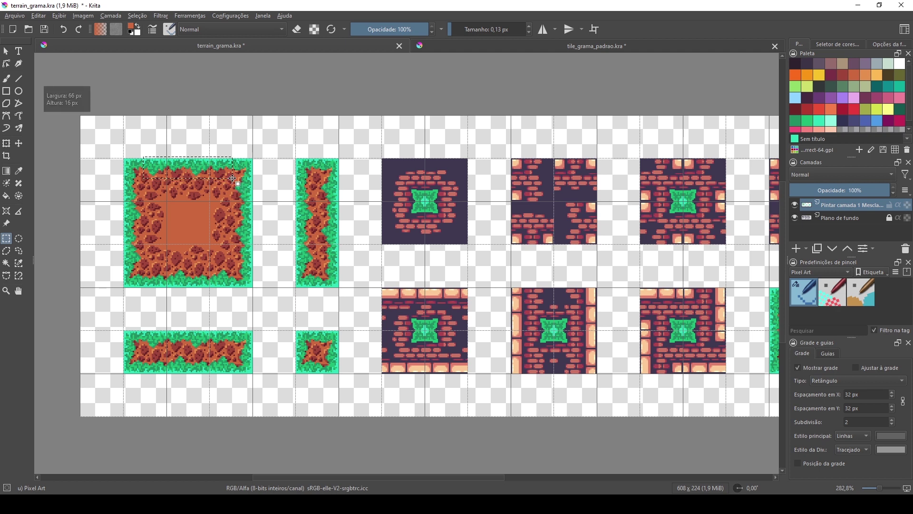
pyautogui.hotkey('ctrl', 'alt', 'j')
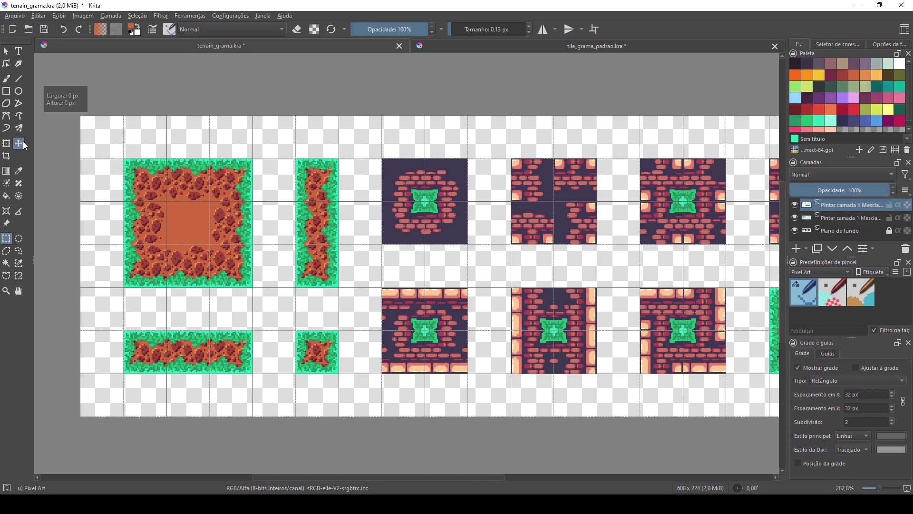
# Move the copied grass strip onto the upper edge of the first brick tile in the lower row, aligned to the grid.
pyautogui.click(23, 141)
pyautogui.moveTo(197, 174); pyautogui.dragTo(428, 304)
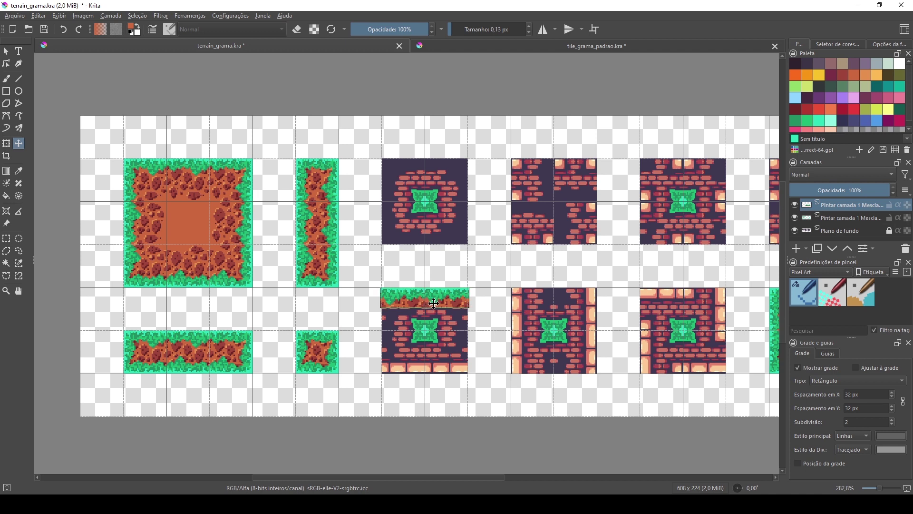
pyautogui.scroll(1, 491, 312)
pyautogui.scroll(1, 491, 314)
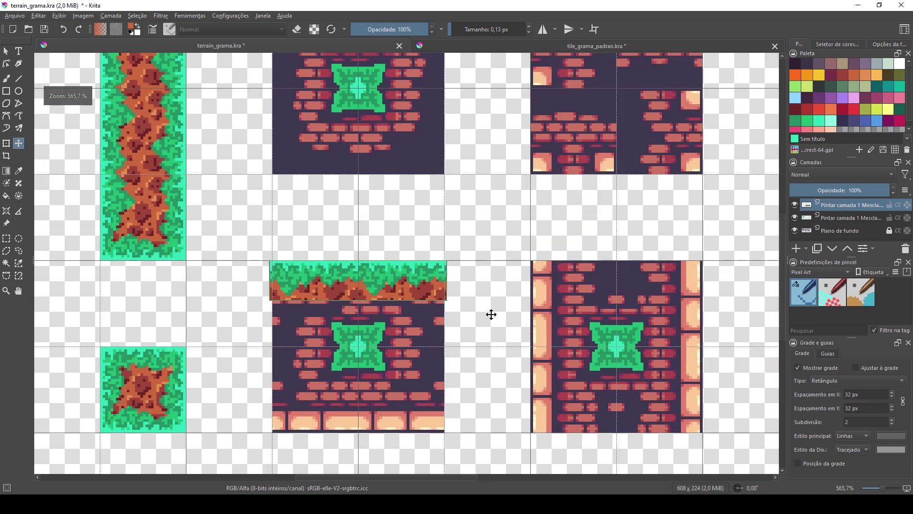
pyautogui.moveTo(385, 296)
pyautogui.mouseDown()
pyautogui.moveTo(385, 310)
pyautogui.moveTo(386, 295)
pyautogui.mouseUp()
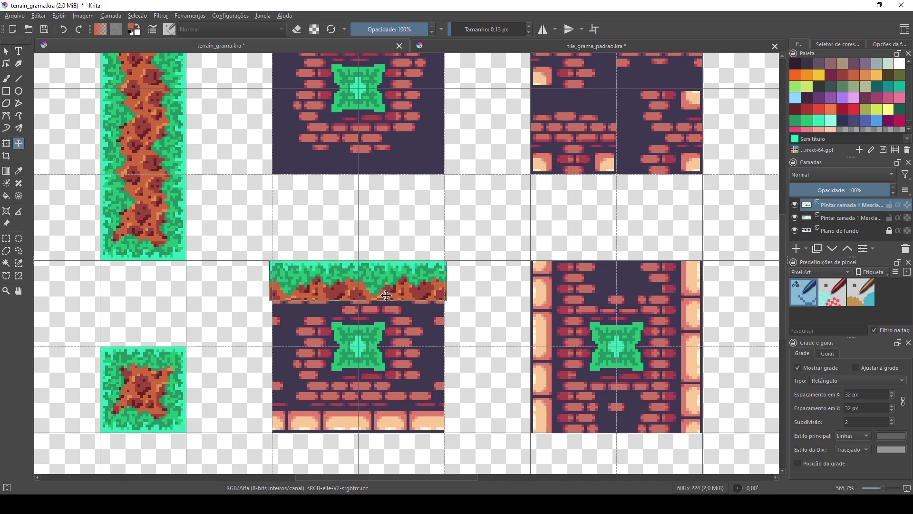
# Trim the parts of the upper grass strip that overhang both sides of the tile, and clear the selection.
pyautogui.click(6, 238)
pyautogui.moveTo(253, 246); pyautogui.dragTo(273, 307)
pyautogui.moveTo(444, 258); pyautogui.dragTo(494, 302)
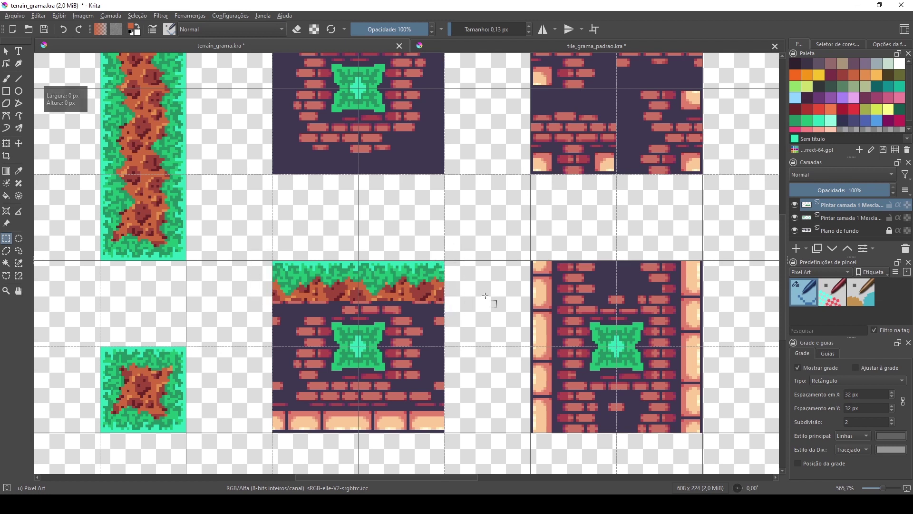
pyautogui.click(368, 381)
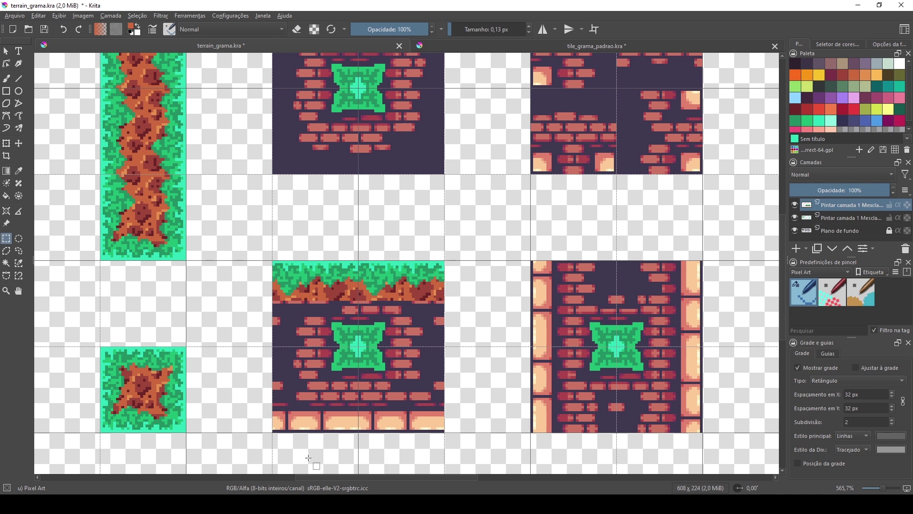
# Copy a strip about 70 x 16 px from the lower grass edge of the large dirt block on the main tile layer to a new layer.
pyautogui.scroll(-1, 125, 295)
pyautogui.moveTo(179, 282); pyautogui.dragTo(438, 305)
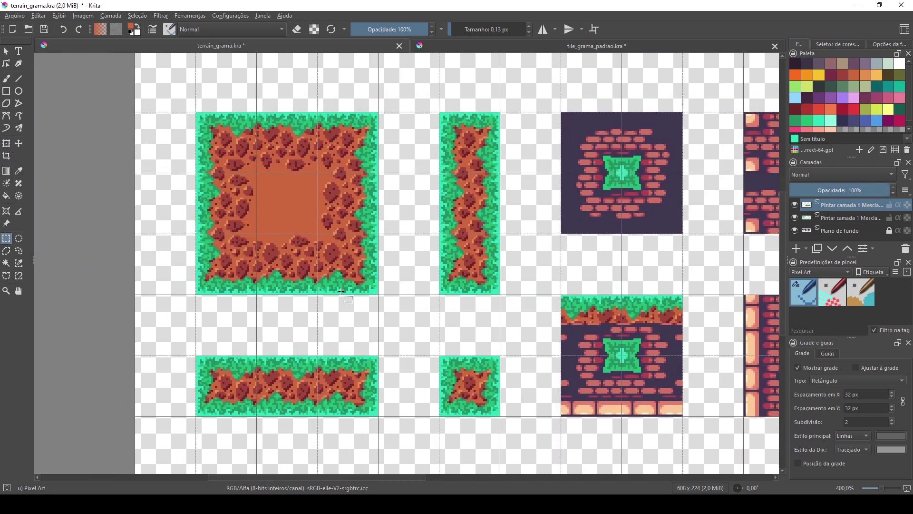
pyautogui.moveTo(352, 295); pyautogui.dragTo(222, 268)
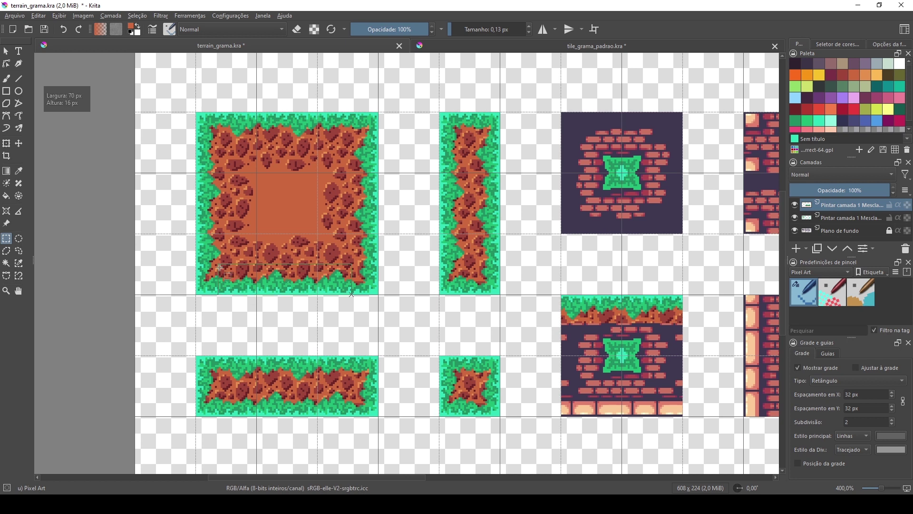
pyautogui.moveTo(219, 267); pyautogui.dragTo(219, 268)
pyautogui.click(832, 222)
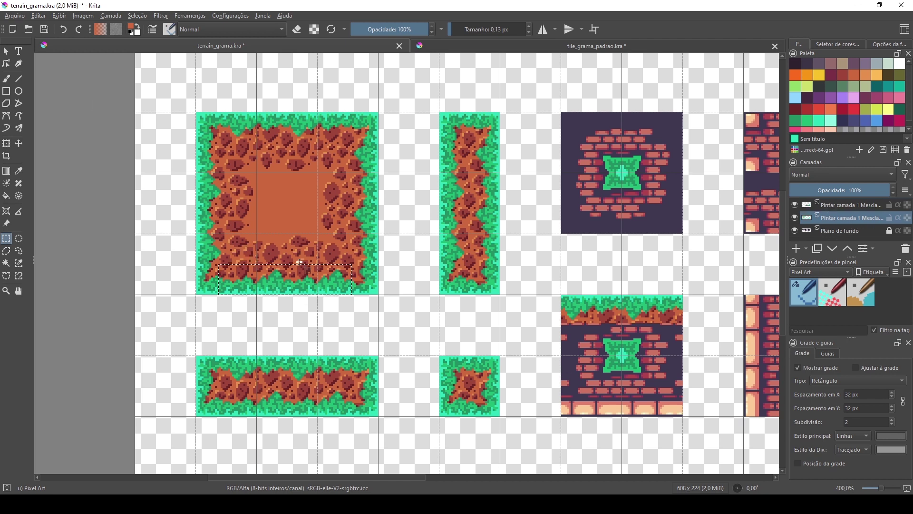
pyautogui.press('v')
pyautogui.hotkey('ctrl', 'j')
# Move the copied lower grass strip onto the bottom edge of the same brick tile and nudge it slightly left.
pyautogui.click(18, 144)
pyautogui.moveTo(306, 259); pyautogui.dragTo(643, 381)
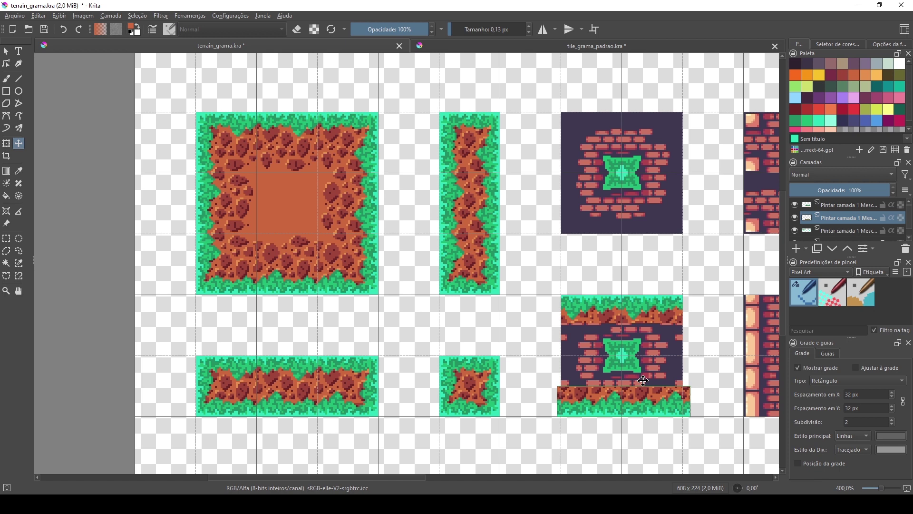
pyautogui.press('Left')
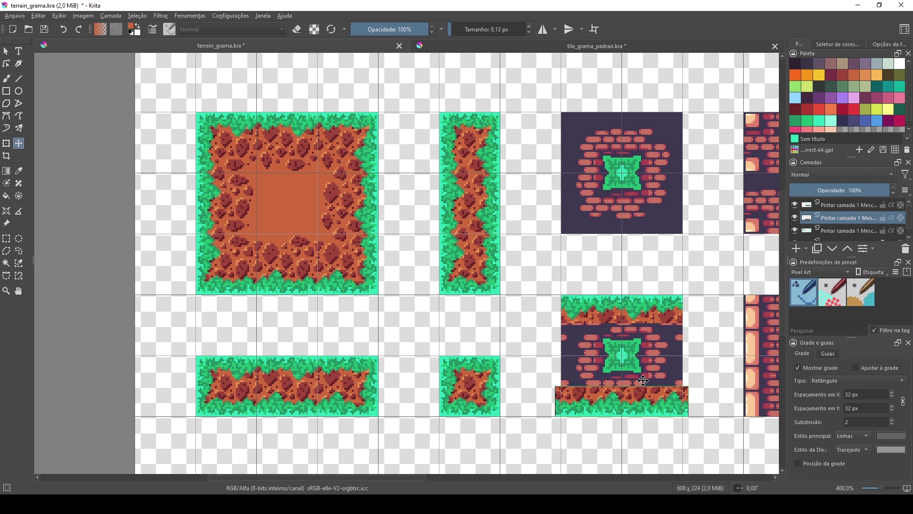
# Trim the overhanging ends of the lower grass strip on both sides of the tile, and clear the selection.
pyautogui.click(6, 238)
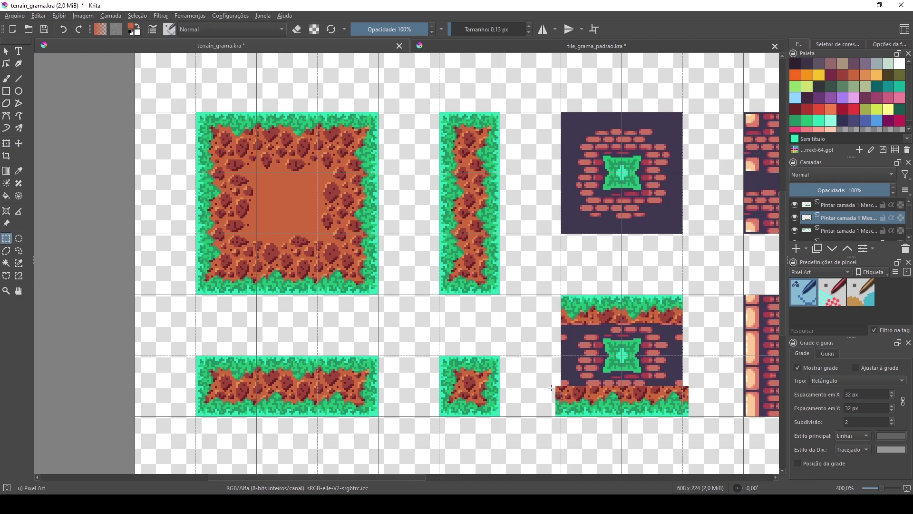
pyautogui.click(556, 394)
pyautogui.moveTo(535, 384); pyautogui.dragTo(562, 429)
pyautogui.moveTo(695, 383); pyautogui.dragTo(687, 428)
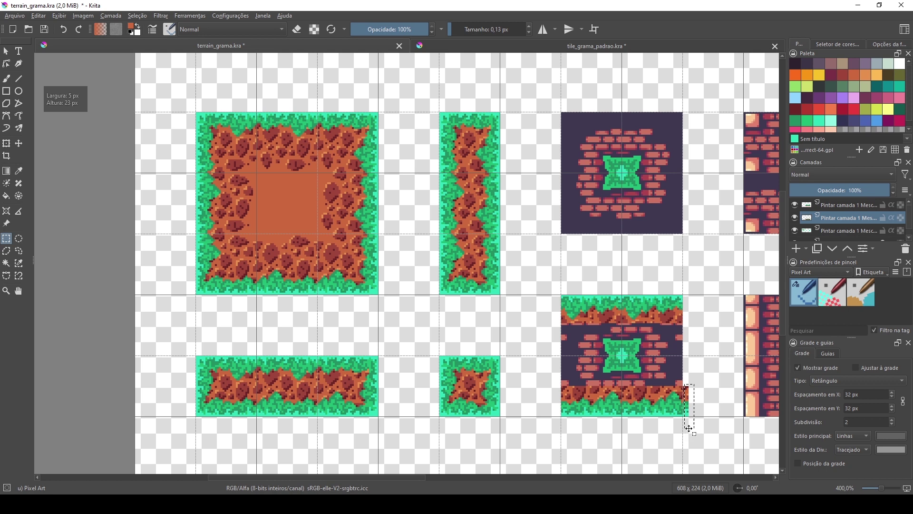
pyautogui.moveTo(702, 380); pyautogui.dragTo(685, 421)
pyautogui.click(703, 375)
# Identify the tile layers by toggling their visibility, and add a new paint layer directly above Plano de fundo.
pyautogui.click(825, 231)
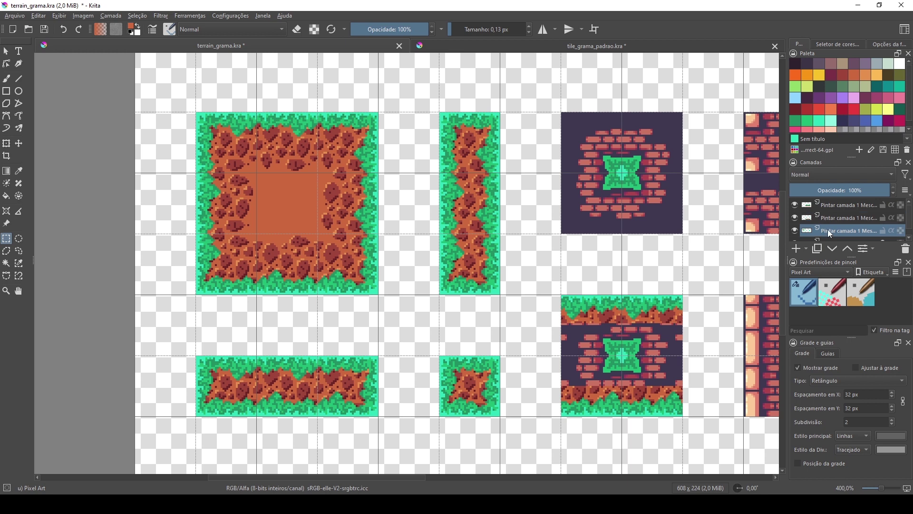
pyautogui.click(795, 231)
pyautogui.click(795, 231)
pyautogui.scroll(-1, 823, 232)
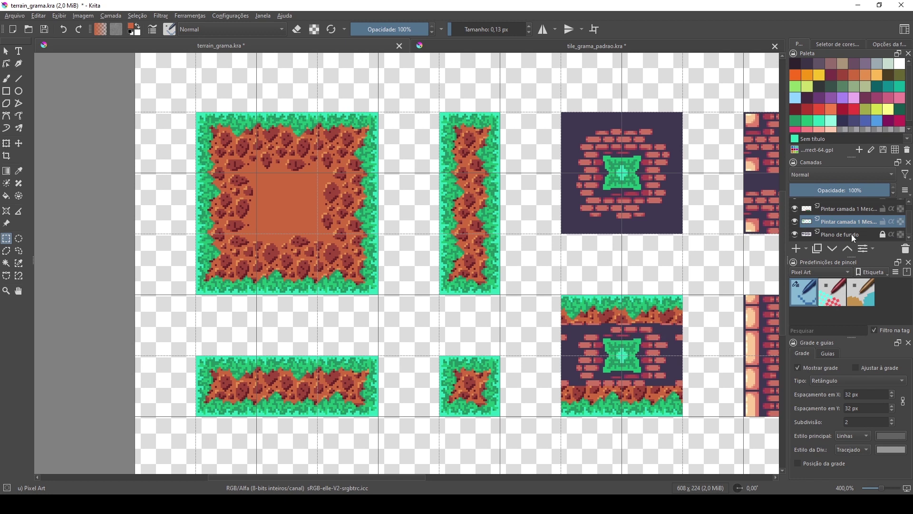
pyautogui.click(833, 235)
pyautogui.click(795, 234)
pyautogui.click(795, 234)
pyautogui.click(796, 248)
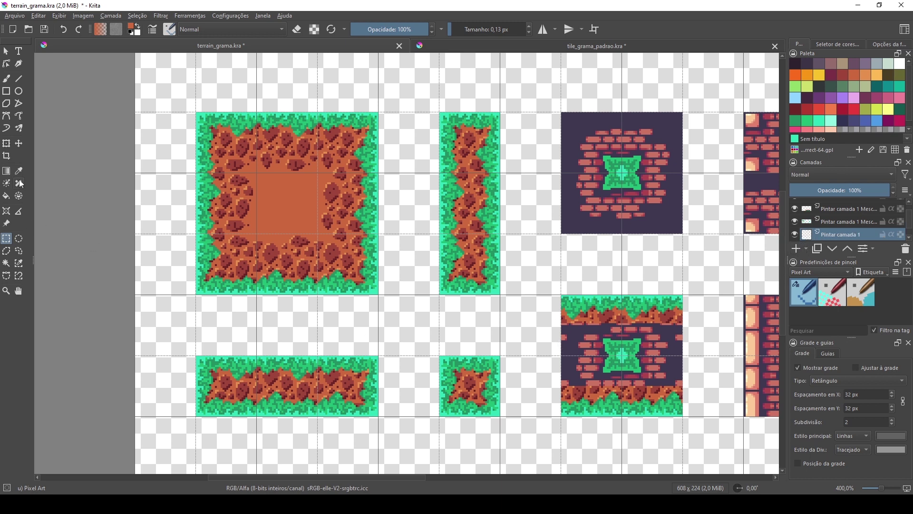
# Fill the tile's middle area between the two grass strips with the orange dirt colour sampled from the large block, and deselect.
pyautogui.moveTo(684, 324); pyautogui.dragTo(561, 397)
pyautogui.moveTo(682, 316); pyautogui.dragTo(568, 407)
pyautogui.press('p')
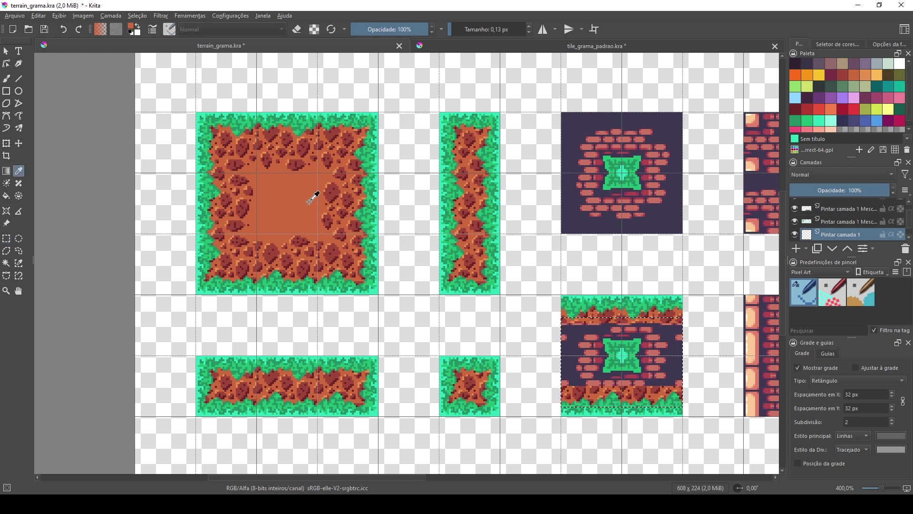
pyautogui.click(6, 196)
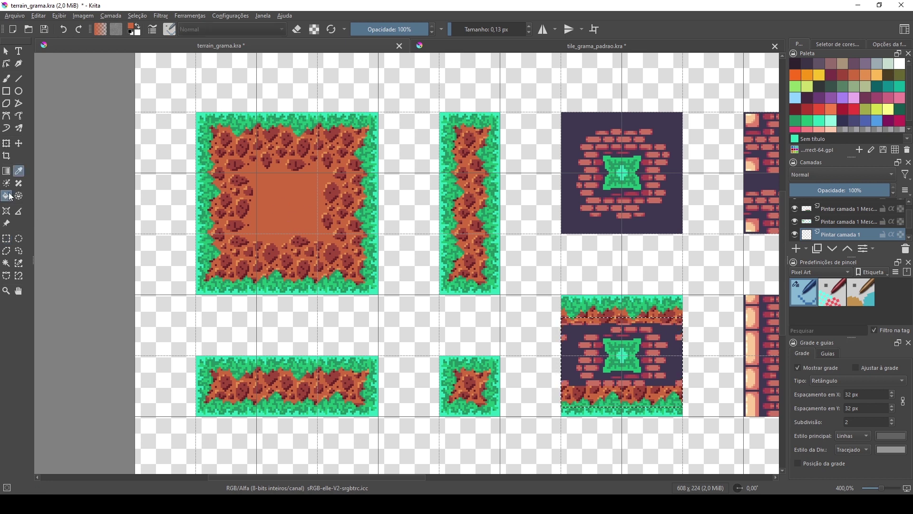
pyautogui.click(584, 336)
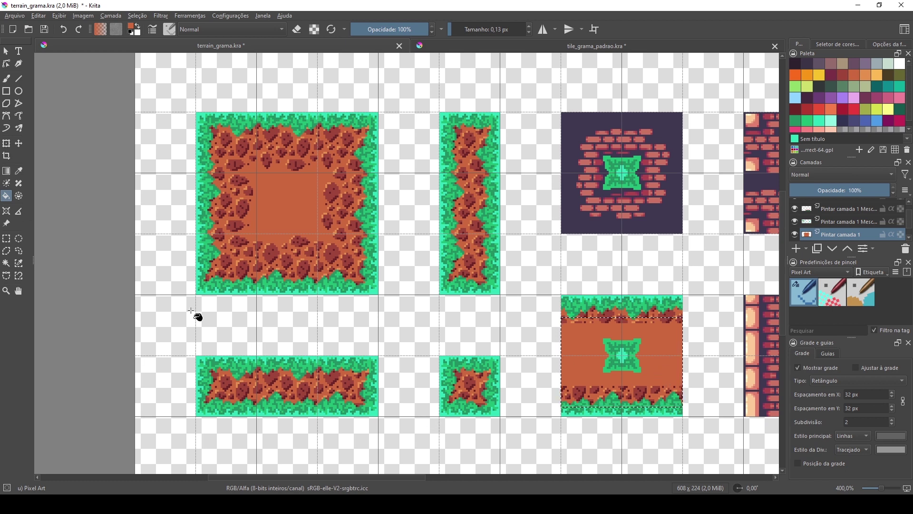
pyautogui.click(6, 238)
pyautogui.click(602, 331)
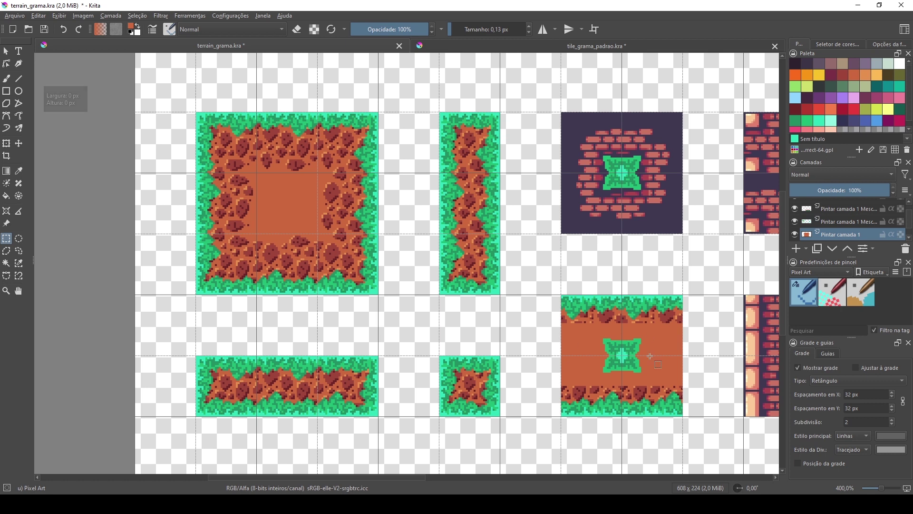
# Select all the paint layers above Plano de fundo and merge them into a single layer.
pyautogui.scroll(2, 656, 329)
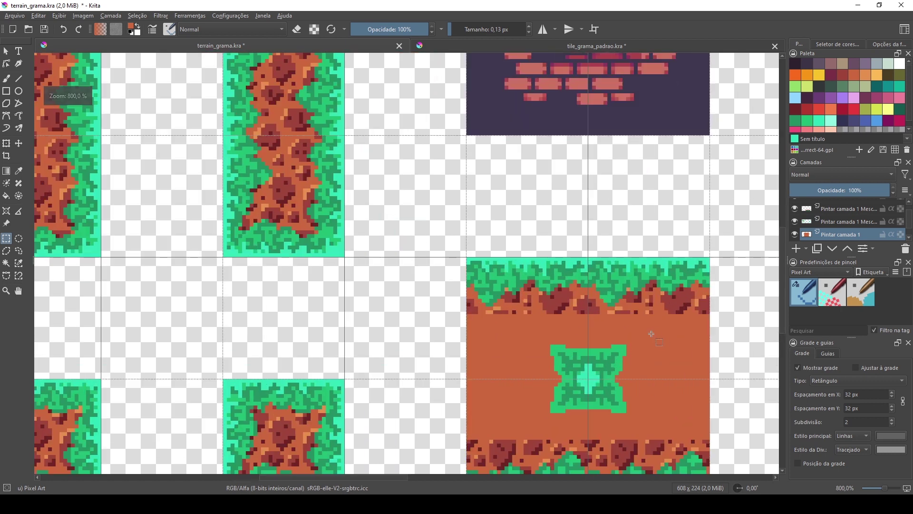
pyautogui.click(6, 78)
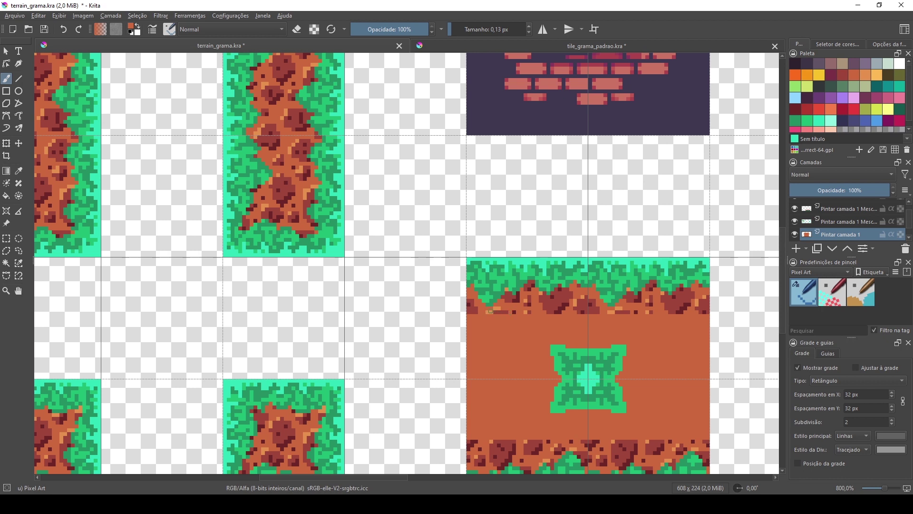
pyautogui.click(832, 221)
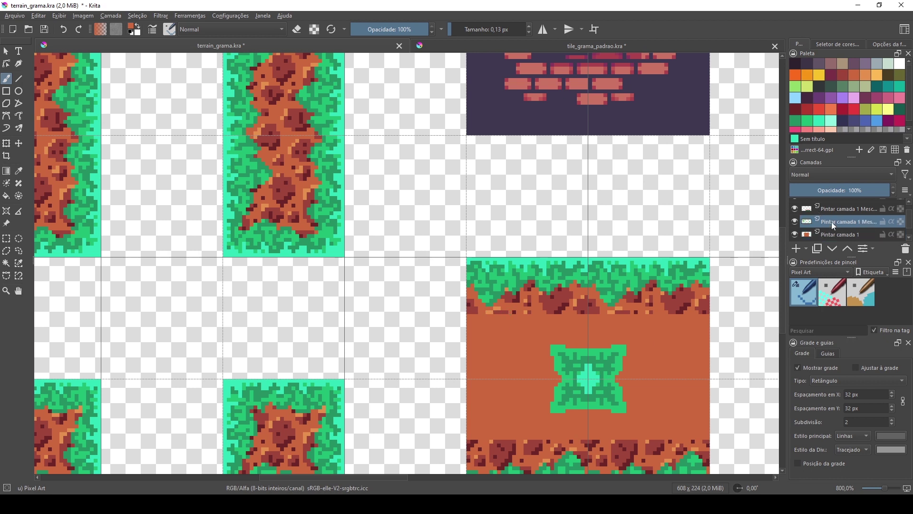
pyautogui.click(838, 208)
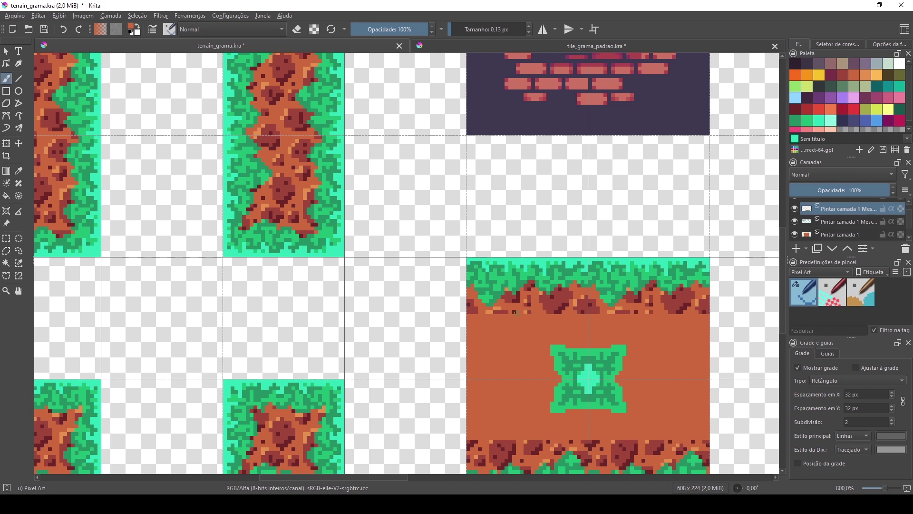
pyautogui.scroll(-4, 542, 330)
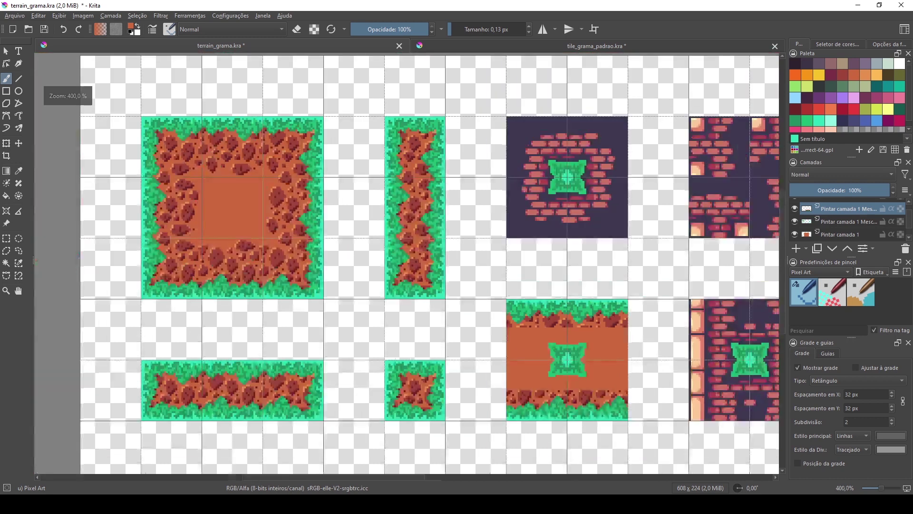
pyautogui.scroll(3, 543, 330)
pyautogui.scroll(2, 586, 392)
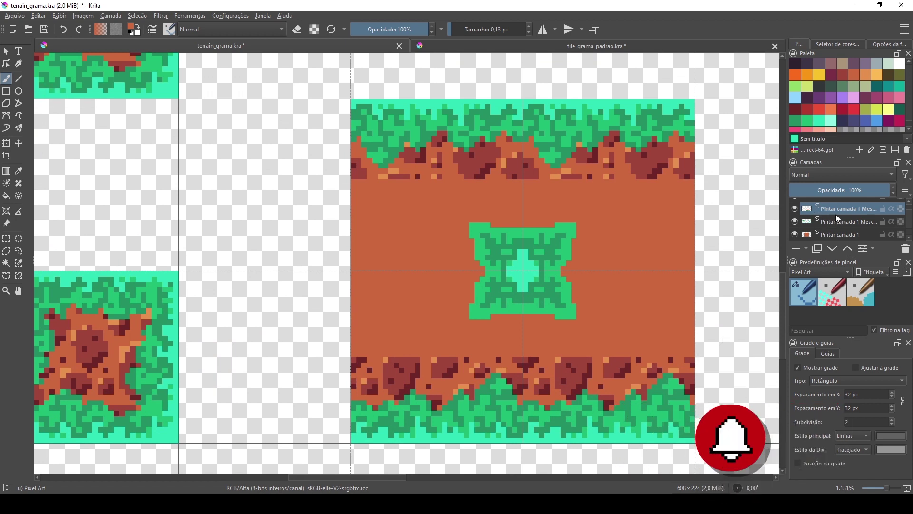
pyautogui.scroll(-1, 830, 217)
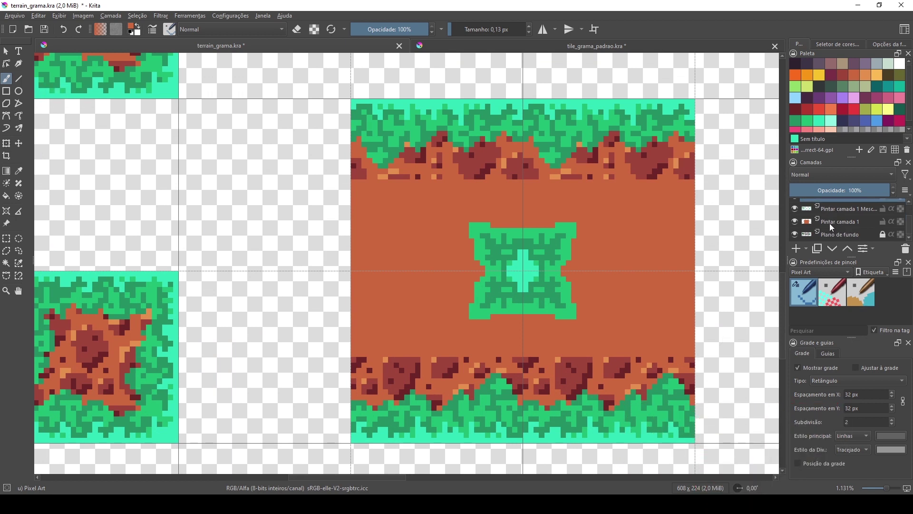
pyautogui.scroll(2, 832, 217)
pyautogui.keyDown('shift'); pyautogui.click(835, 206); pyautogui.keyUp('shift')
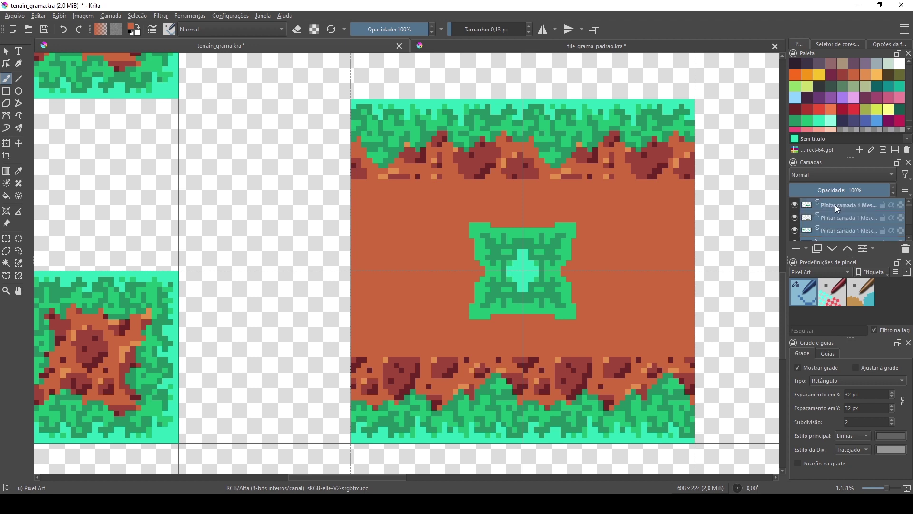
pyautogui.hotkey('ctrl', 'e')
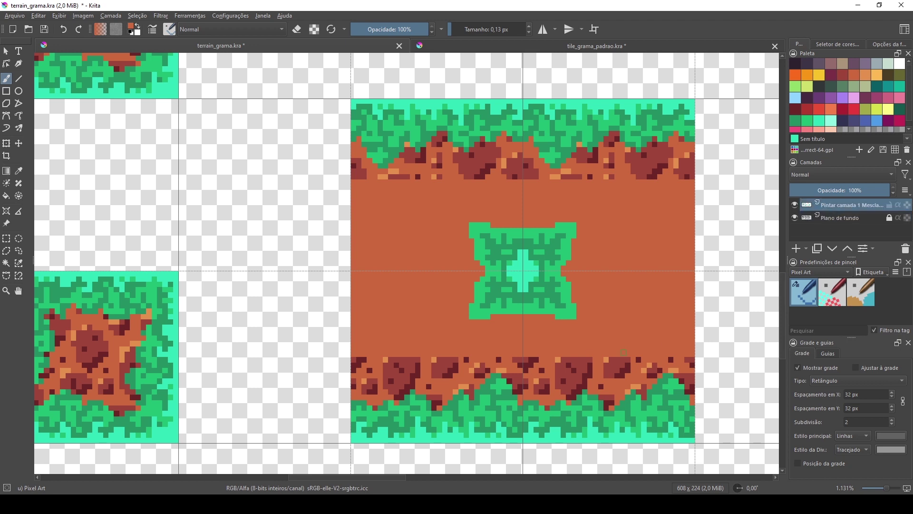
# Paint over the stray pixels along the lower edge of the tile's upper grass strip with the orange dirt colour.
pyautogui.moveTo(436, 177); pyautogui.dragTo(395, 176)
pyautogui.scroll(-6, 523, 280)
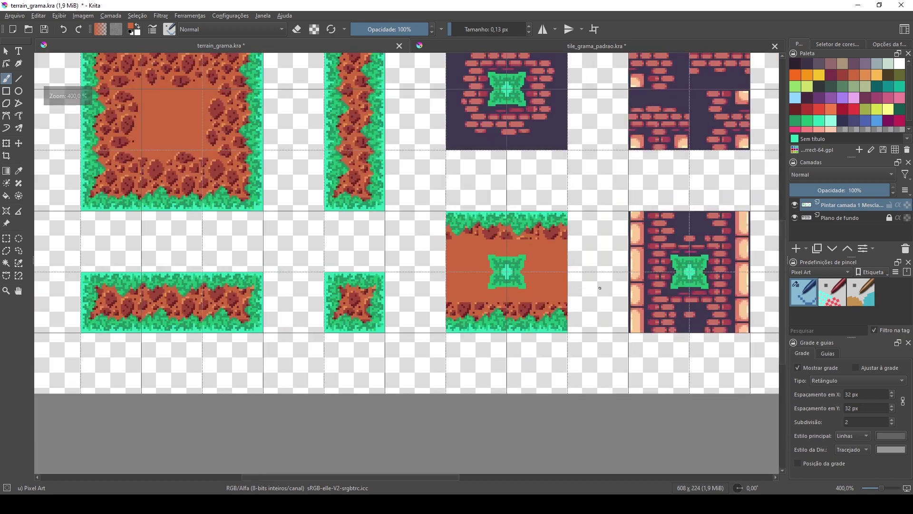
pyautogui.moveTo(573, 198)
pyautogui.mouseDown()
pyautogui.moveTo(549, 253)
pyautogui.moveTo(530, 269)
pyautogui.moveTo(536, 221)
pyautogui.mouseUp()
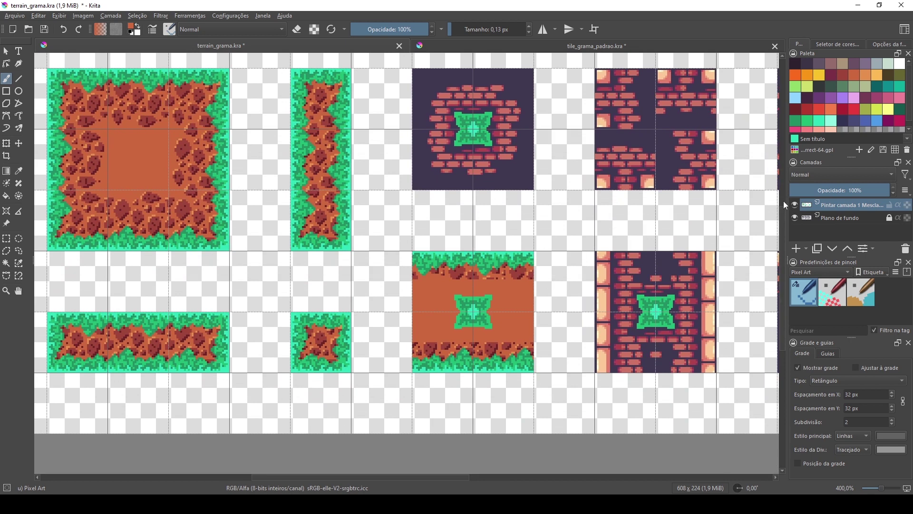
# Compare the grass-and-dirt tile with the brick template underneath by toggling the visibility of the merged layer and Plano de fundo.
pyautogui.click(795, 205)
pyautogui.click(795, 205)
pyautogui.scroll(2, 450, 339)
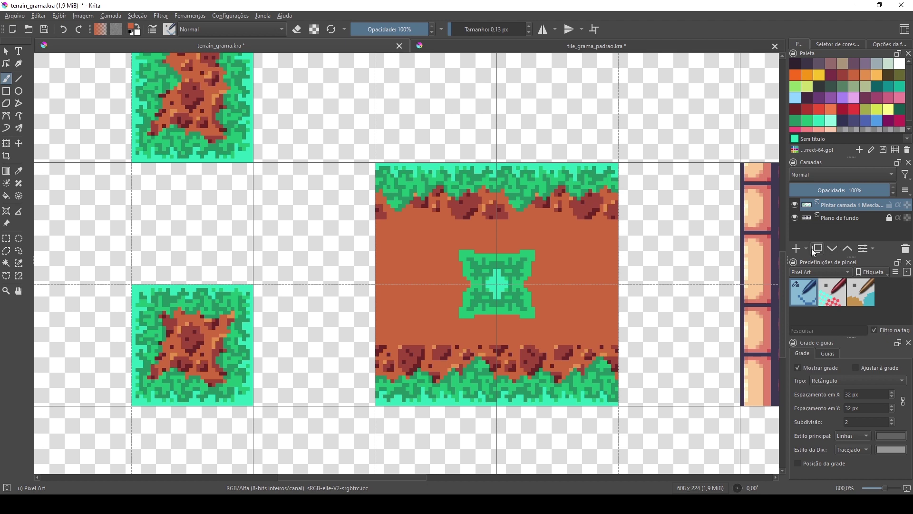
pyautogui.click(795, 217)
pyautogui.click(795, 218)
pyautogui.click(795, 205)
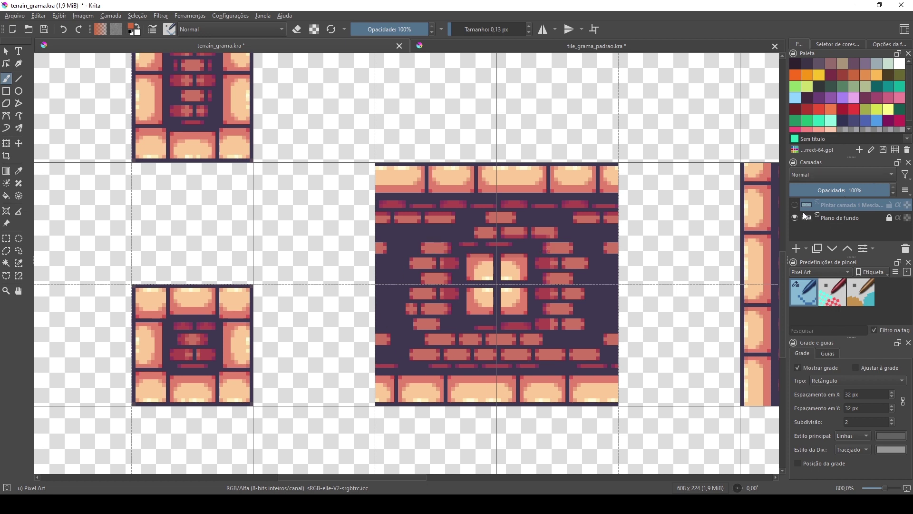
pyautogui.click(795, 205)
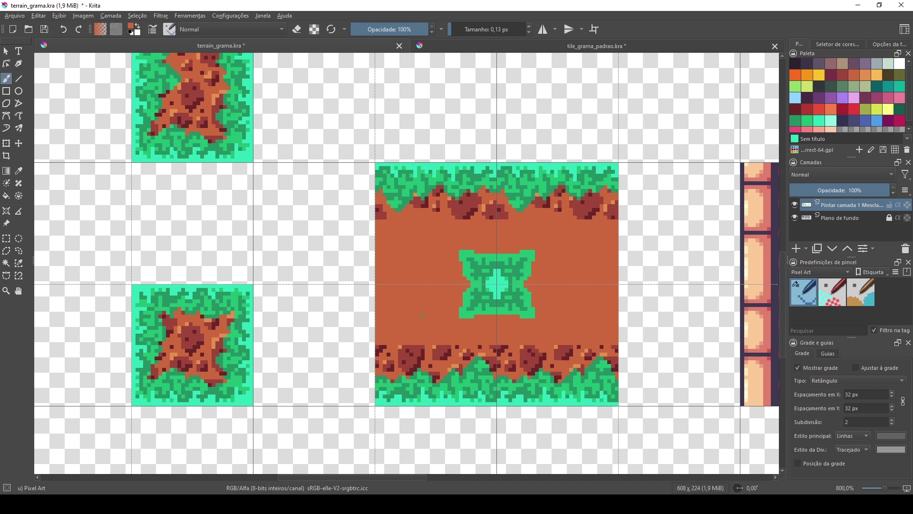
# Outline a ring of stones around the tile's green central emblem with the dark red sampled from the lower strip's rocks.
pyautogui.press('p')
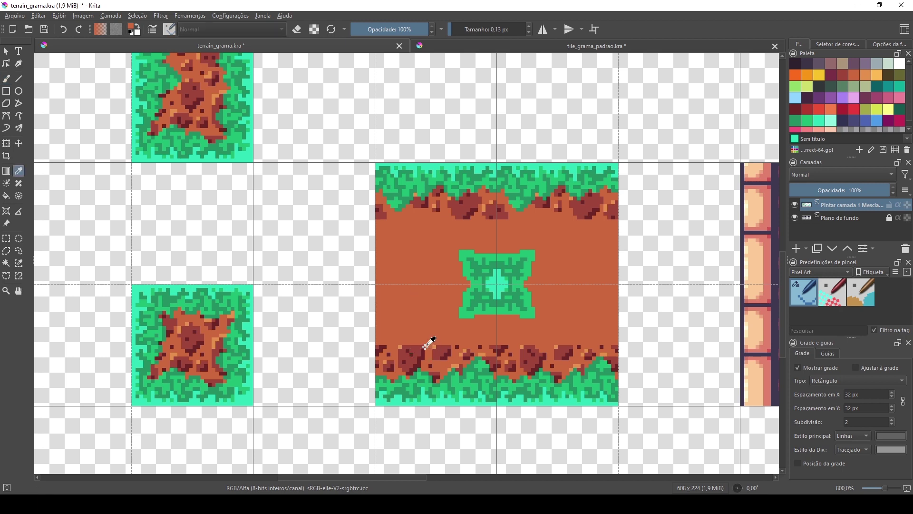
pyautogui.click(422, 343)
pyautogui.press('b')
pyautogui.moveTo(423, 311)
pyautogui.mouseDown()
pyautogui.moveTo(440, 328)
pyautogui.moveTo(445, 304)
pyautogui.moveTo(423, 312)
pyautogui.mouseUp()
pyautogui.moveTo(418, 273)
pyautogui.mouseDown()
pyautogui.moveTo(437, 289)
pyautogui.moveTo(441, 277)
pyautogui.moveTo(426, 288)
pyautogui.mouseUp()
pyautogui.moveTo(446, 239)
pyautogui.mouseDown()
pyautogui.moveTo(435, 252)
pyautogui.moveTo(489, 239)
pyautogui.moveTo(479, 228)
pyautogui.moveTo(474, 234)
pyautogui.mouseUp()
pyautogui.moveTo(534, 221)
pyautogui.mouseDown()
pyautogui.moveTo(519, 225)
pyautogui.moveTo(543, 239)
pyautogui.moveTo(536, 224)
pyautogui.mouseUp()
pyautogui.moveTo(556, 268)
pyautogui.mouseDown()
pyautogui.moveTo(544, 280)
pyautogui.moveTo(562, 273)
pyautogui.moveTo(556, 263)
pyautogui.mouseUp()
pyautogui.moveTo(554, 303)
pyautogui.mouseDown()
pyautogui.moveTo(548, 324)
pyautogui.moveTo(563, 324)
pyautogui.moveTo(567, 311)
pyautogui.moveTo(554, 304)
pyautogui.moveTo(548, 317)
pyautogui.moveTo(563, 328)
pyautogui.moveTo(472, 328)
pyautogui.moveTo(485, 335)
pyautogui.moveTo(482, 326)
pyautogui.moveTo(473, 335)
pyautogui.moveTo(506, 325)
pyautogui.mouseUp()
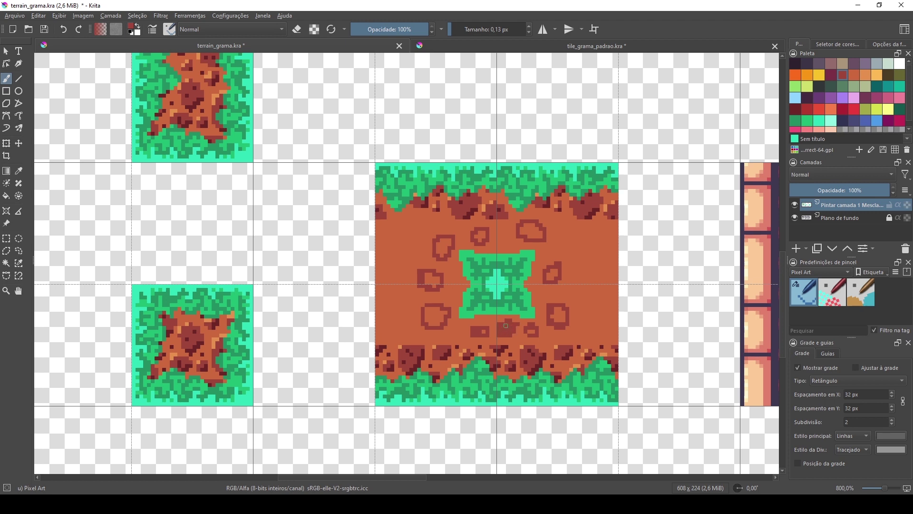
pyautogui.click(482, 334)
# Fill the hollow stone outlines around the emblem with the same dark red.
pyautogui.click(6, 196)
pyautogui.click(425, 279)
pyautogui.click(444, 249)
pyautogui.click(479, 236)
pyautogui.click(533, 229)
pyautogui.click(552, 272)
pyautogui.click(438, 316)
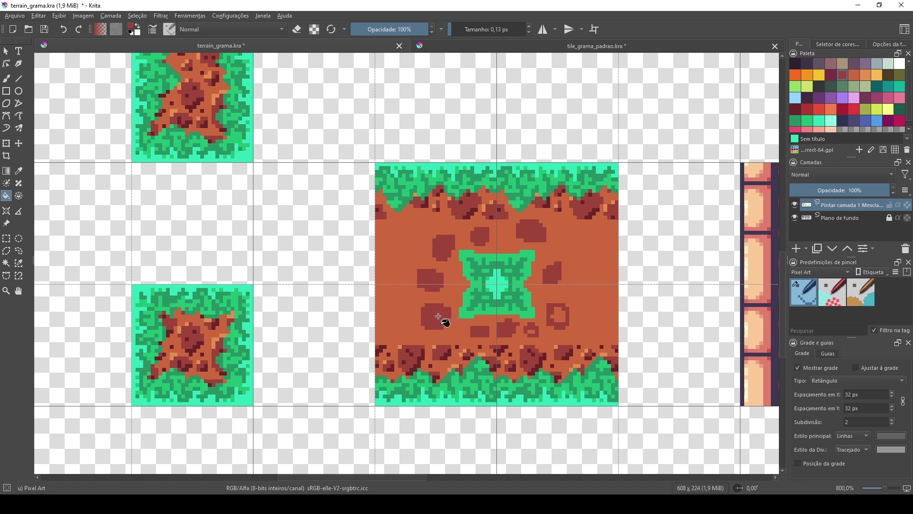
pyautogui.click(532, 330)
pyautogui.click(561, 321)
# Sample the darkest maroon from the lower strip and shade the lower-right edges of the two stones right of the emblem.
pyautogui.click(7, 78)
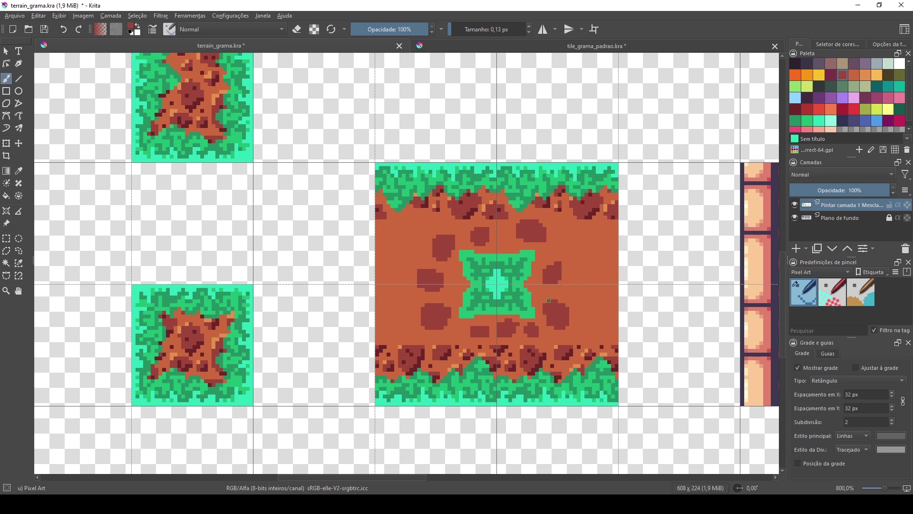
pyautogui.press('p')
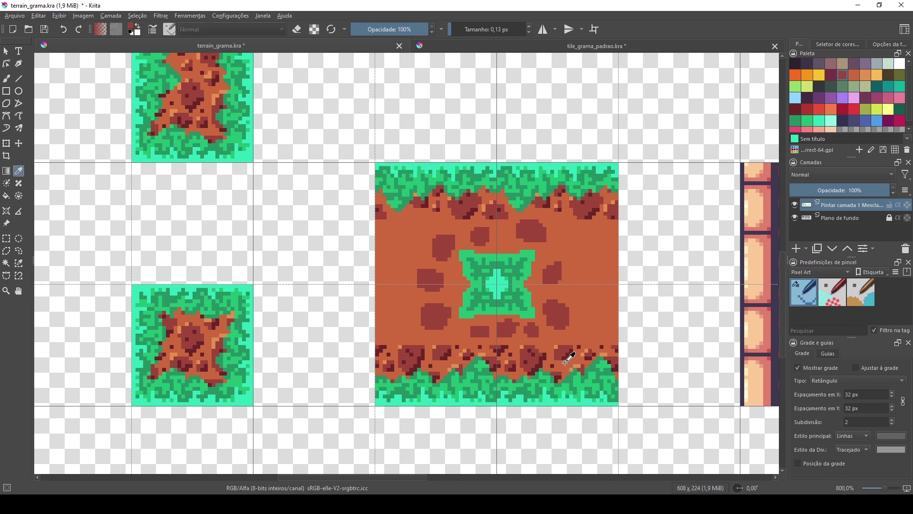
pyautogui.click(567, 356)
pyautogui.press('b')
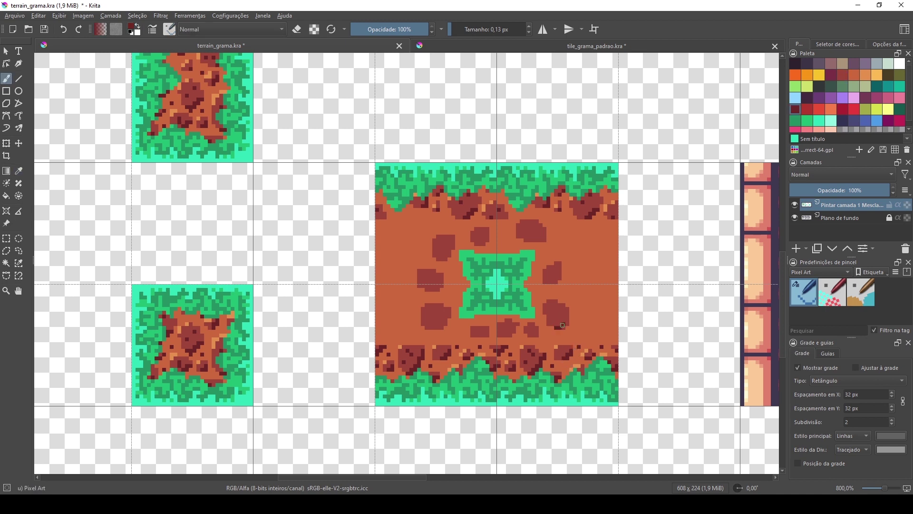
pyautogui.scroll(1, 563, 324)
pyautogui.moveTo(568, 317); pyautogui.dragTo(563, 324)
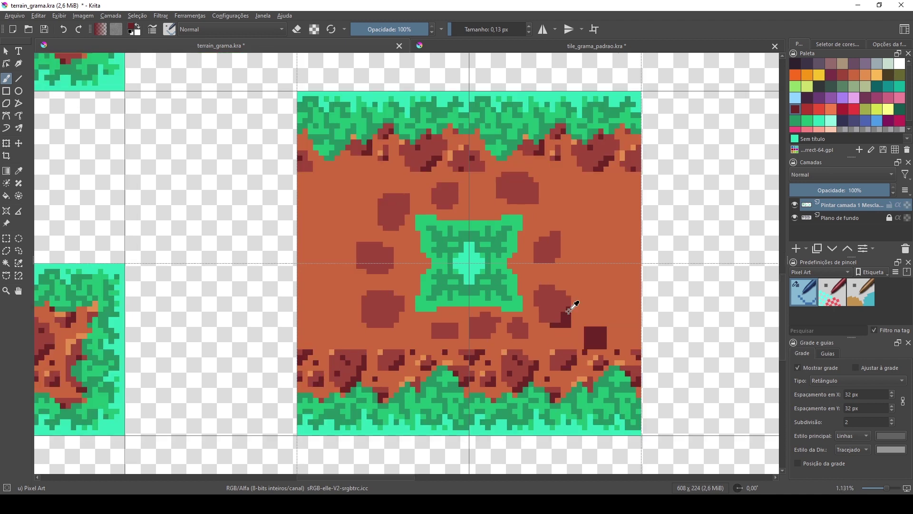
pyautogui.click(565, 322)
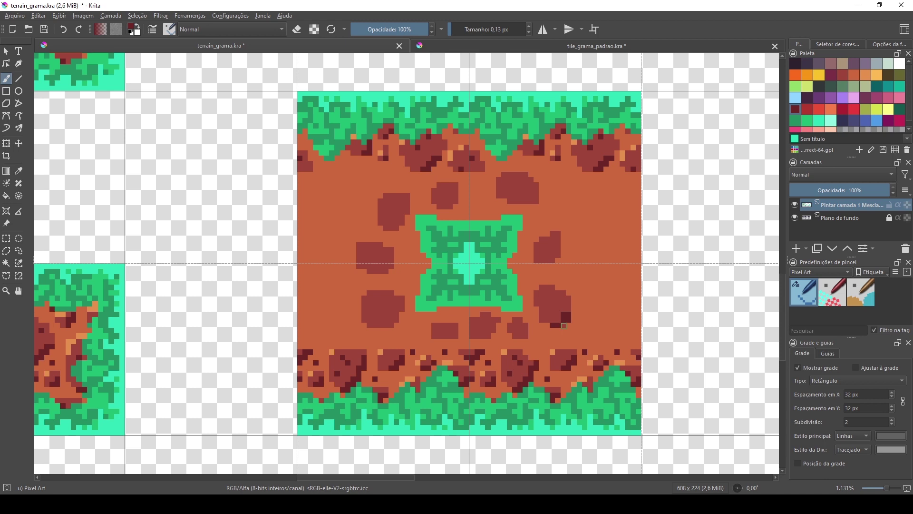
pyautogui.moveTo(552, 253); pyautogui.dragTo(554, 260)
pyautogui.click(547, 260)
# Shade the lower-right edges of the stones above, at the lower left of and below the emblem in maroon.
pyautogui.moveTo(535, 198); pyautogui.dragTo(520, 204)
pyautogui.moveTo(457, 193)
pyautogui.mouseDown()
pyautogui.moveTo(453, 204)
pyautogui.moveTo(456, 197)
pyautogui.mouseUp()
pyautogui.moveTo(402, 215); pyautogui.dragTo(391, 228)
pyautogui.moveTo(390, 194); pyautogui.dragTo(396, 199)
pyautogui.click(515, 190)
pyautogui.moveTo(403, 298); pyautogui.dragTo(379, 328)
pyautogui.click(452, 334)
pyautogui.moveTo(451, 333)
pyautogui.mouseDown()
pyautogui.moveTo(495, 327)
pyautogui.moveTo(480, 337)
pyautogui.moveTo(516, 338)
pyautogui.mouseUp()
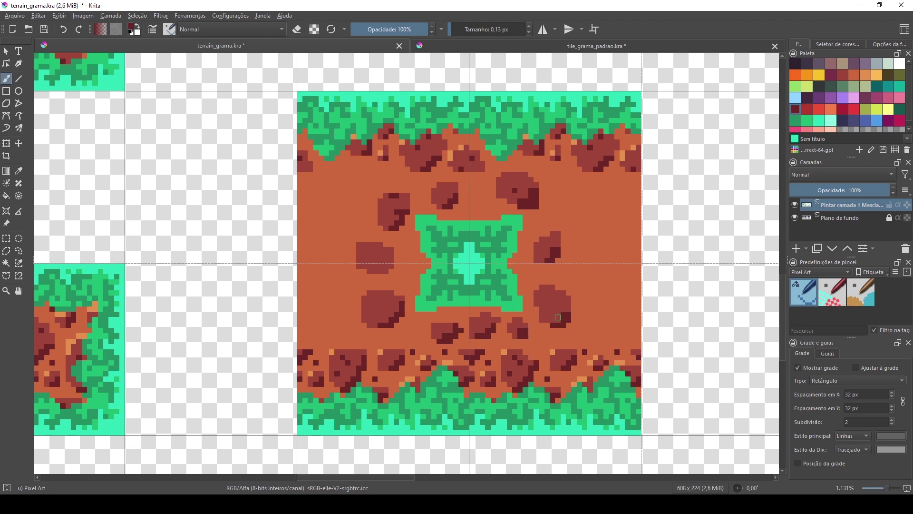
# Add light orange highlights, sampled from the lower strip, to the upper-left edges of the stones beside and above the emblem.
pyautogui.press('p')
pyautogui.click(553, 351)
pyautogui.press('b')
pyautogui.click(537, 297)
pyautogui.click(542, 287)
pyautogui.click(542, 238)
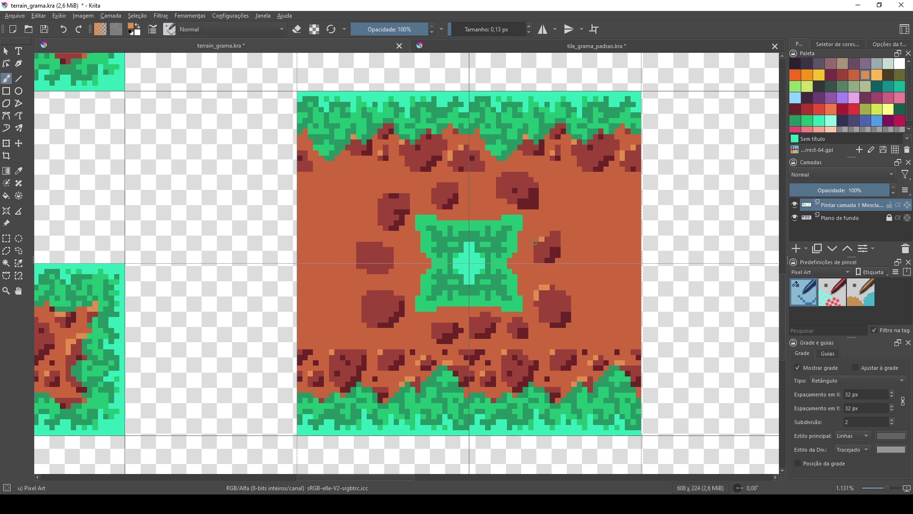
pyautogui.moveTo(537, 244); pyautogui.dragTo(547, 235)
pyautogui.moveTo(507, 173)
pyautogui.mouseDown()
pyautogui.moveTo(497, 184)
pyautogui.moveTo(379, 213)
pyautogui.mouseUp()
pyautogui.click(440, 185)
pyautogui.moveTo(364, 243); pyautogui.dragTo(360, 250)
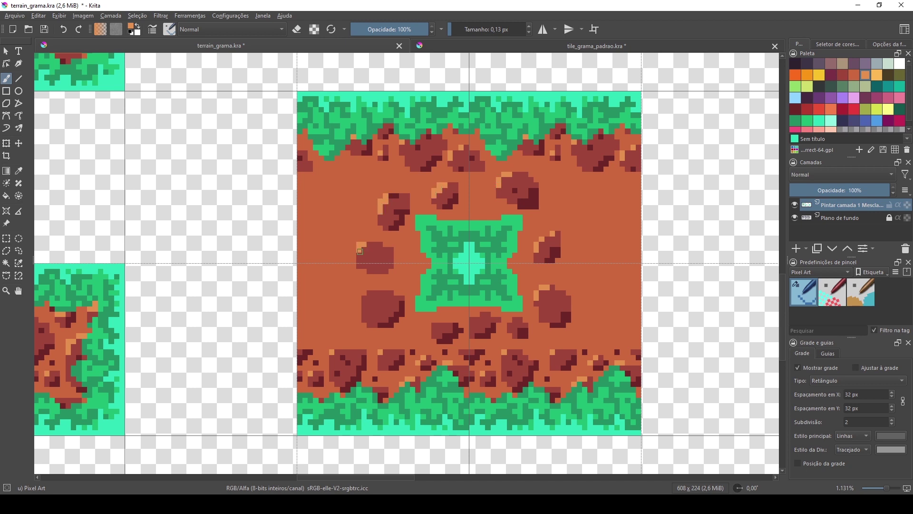
pyautogui.moveTo(377, 292); pyautogui.dragTo(367, 299)
# Resample the dark maroon and shade the unshaded stone left of the emblem, adding dark marks inside the left stones.
pyautogui.press('p')
pyautogui.click(399, 312)
pyautogui.press('b')
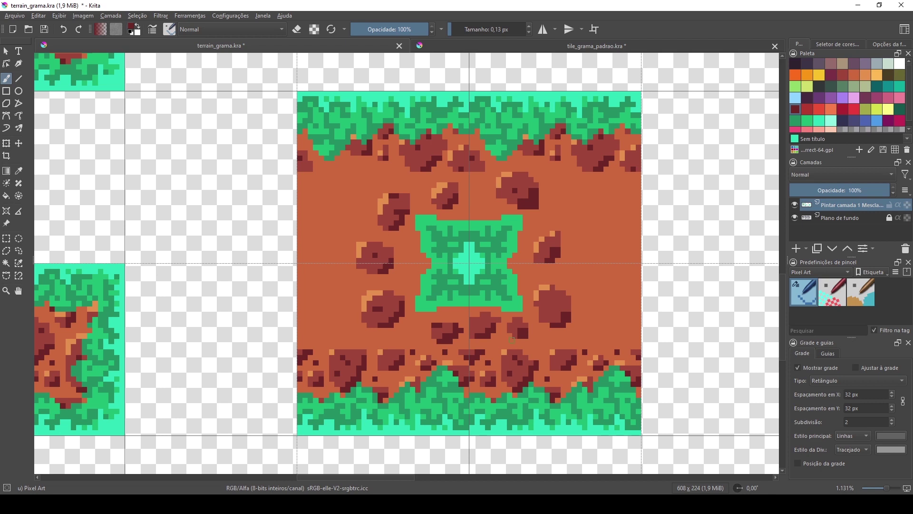
# Sample the light orange again and highlight the upper-left edges of the three small stones below the emblem.
pyautogui.press('p')
pyautogui.click(544, 289)
pyautogui.press('b')
pyautogui.click(436, 325)
pyautogui.click(431, 330)
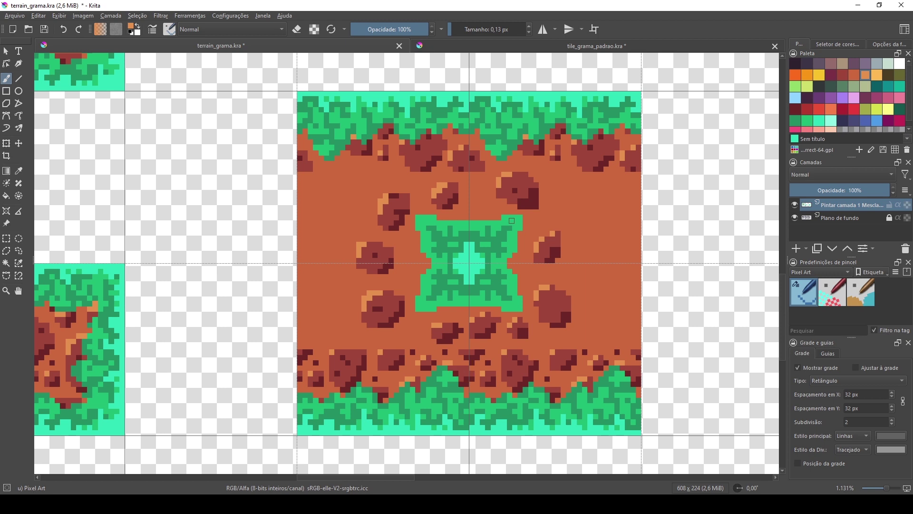
# Dot small maroon pebbles between the stones around the emblem, with the brush size set to 0,18 px.
pyautogui.scroll(-4, 504, 306)
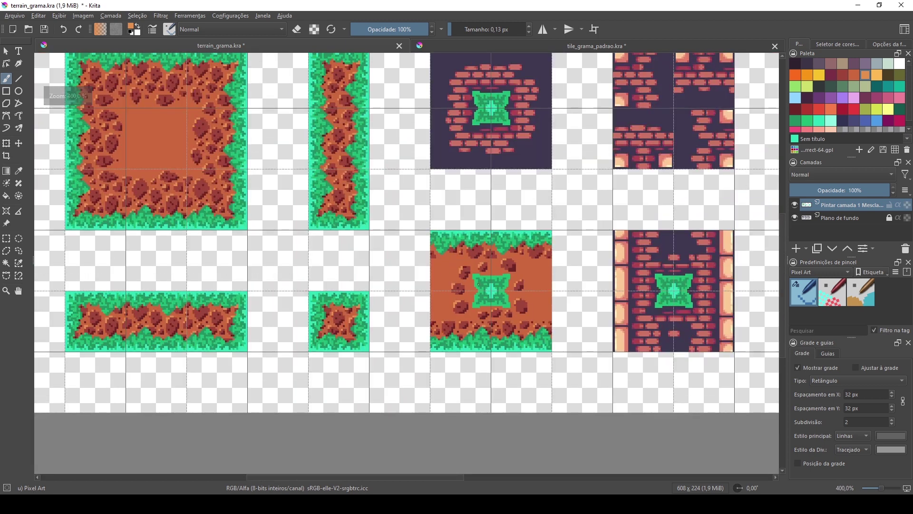
pyautogui.scroll(2, 478, 286)
pyautogui.scroll(1, 477, 286)
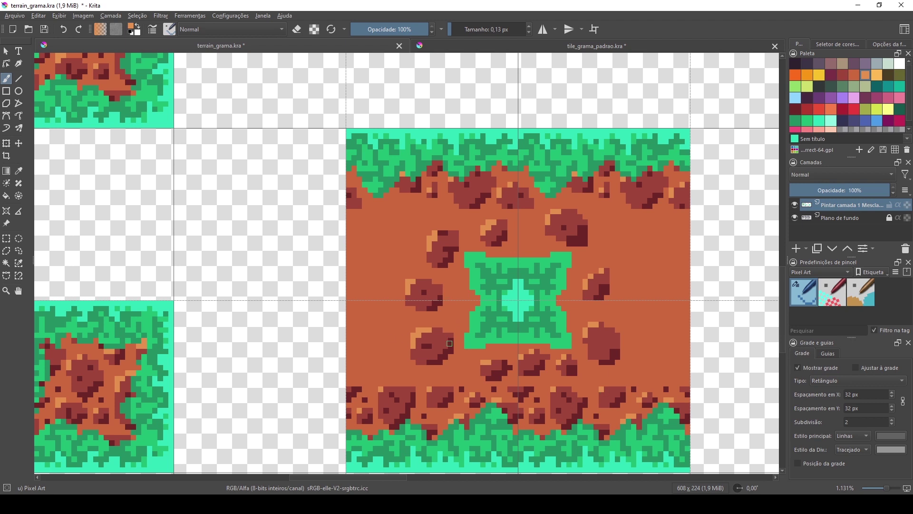
pyautogui.press('p')
pyautogui.click(453, 346)
pyautogui.press('b')
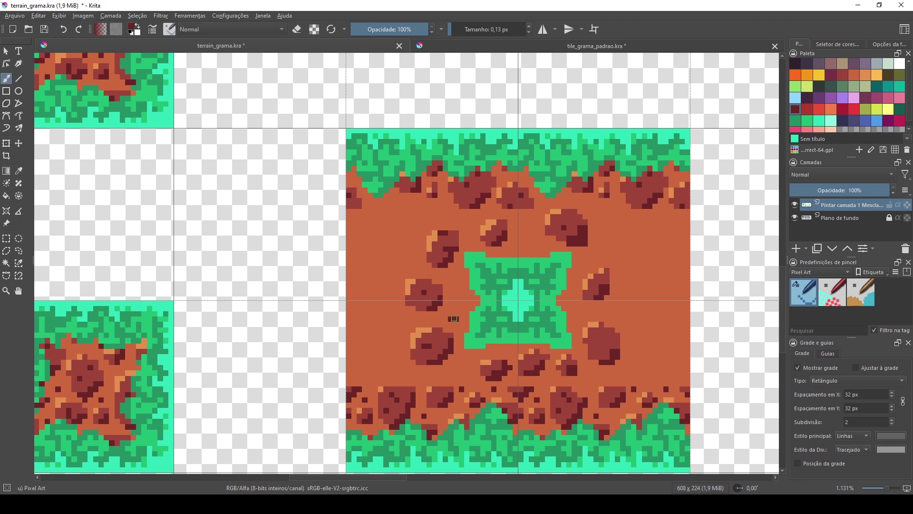
pyautogui.click(450, 30)
pyautogui.moveTo(450, 30); pyautogui.dragTo(452, 30)
pyautogui.click(461, 280)
pyautogui.click(531, 244)
pyautogui.click(532, 224)
pyautogui.moveTo(580, 266); pyautogui.dragTo(585, 266)
pyautogui.click(510, 352)
# Check the whole tileset against the brick template by toggling the merged layer's visibility.
pyautogui.scroll(-3, 457, 366)
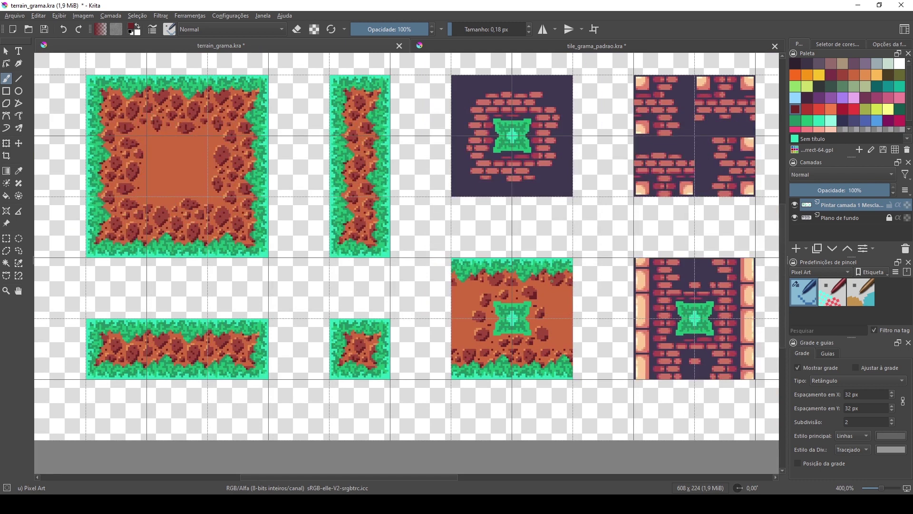
pyautogui.click(795, 205)
pyautogui.click(795, 205)
pyautogui.click(794, 205)
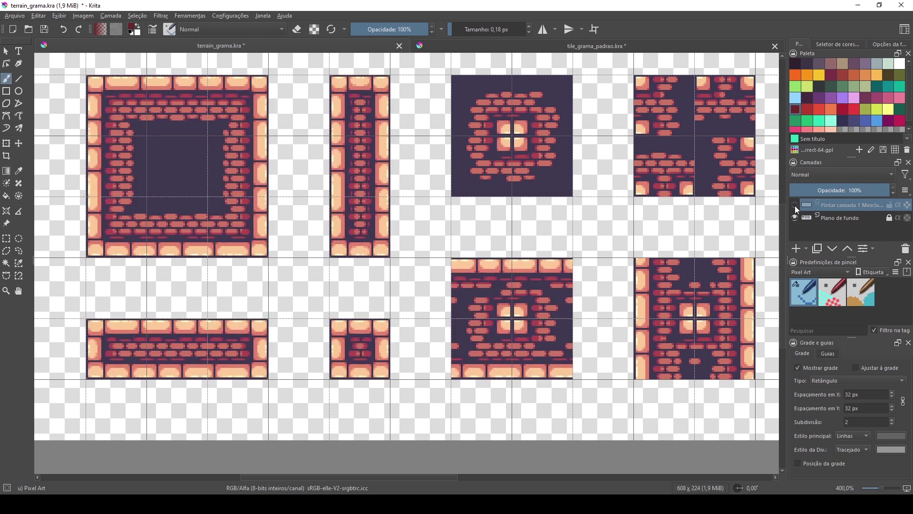
pyautogui.click(795, 205)
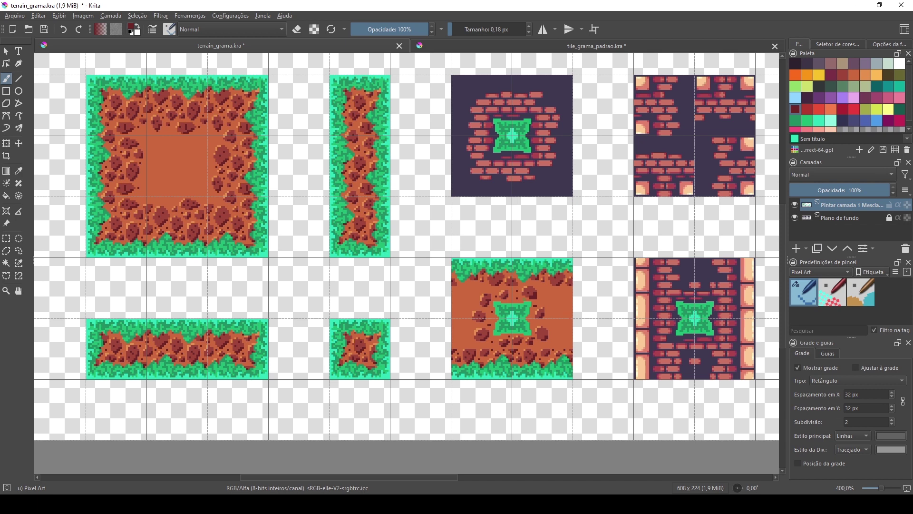
pyautogui.scroll(1, 515, 309)
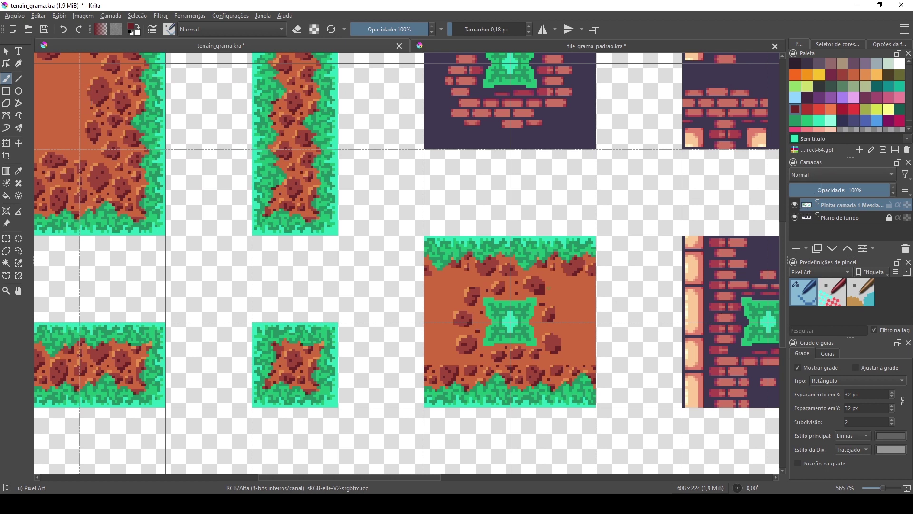
pyautogui.scroll(1, 548, 288)
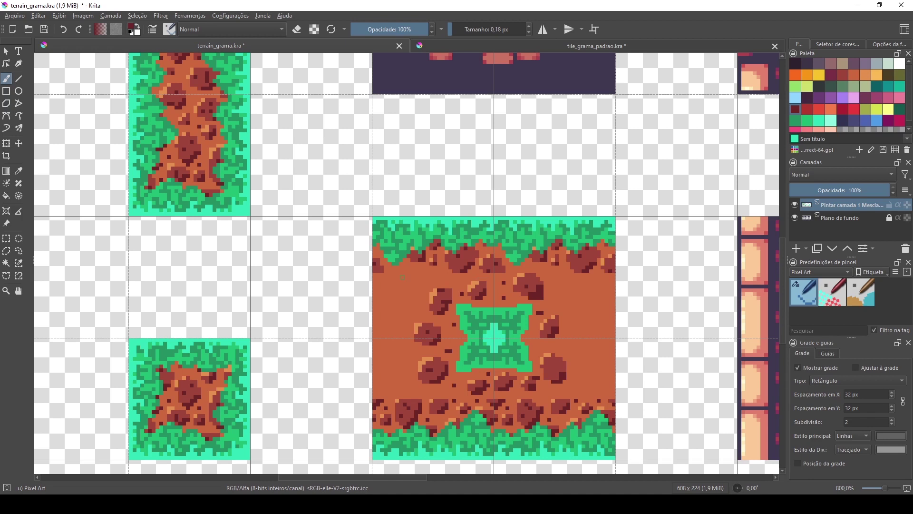
# Lasso the emblem with its ring of stones in the lower dirt tile and copy the selection to a new layer.
pyautogui.click(20, 252)
pyautogui.moveTo(495, 400); pyautogui.dragTo(512, 396)
pyautogui.moveTo(559, 306); pyautogui.dragTo(573, 333)
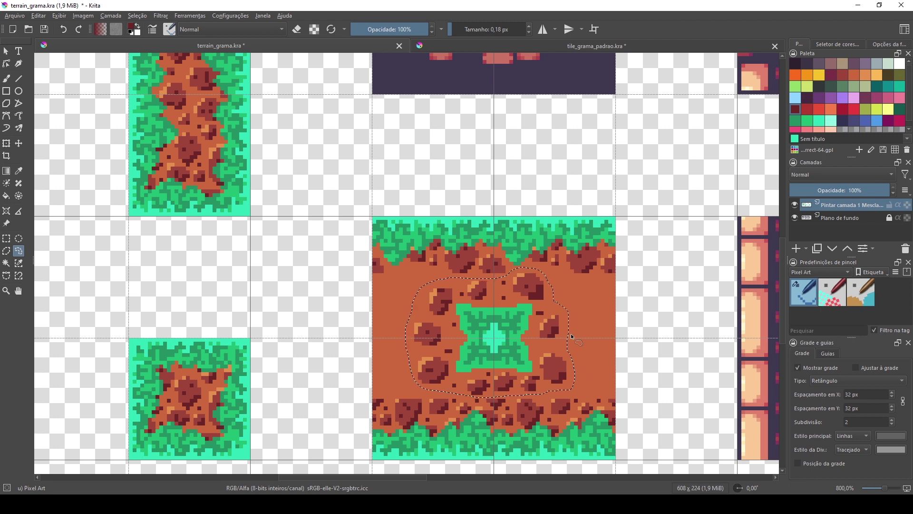
pyautogui.hotkey('ctrl', 'alt', 'j')
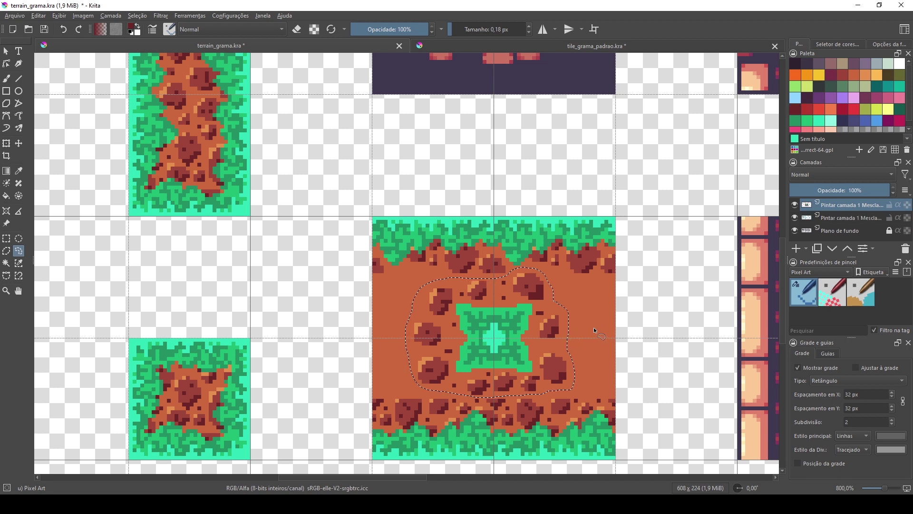
# Deselect, move the copied emblem and stones onto the centre of the brick tile above, and check the placement by toggling the layer's visibility.
pyautogui.hotkey('ctrl', 'shift', 'a')
pyautogui.click(18, 143)
pyautogui.moveTo(508, 369); pyautogui.dragTo(484, 172)
pyautogui.scroll(1, 523, 262)
pyautogui.scroll(-1, 528, 260)
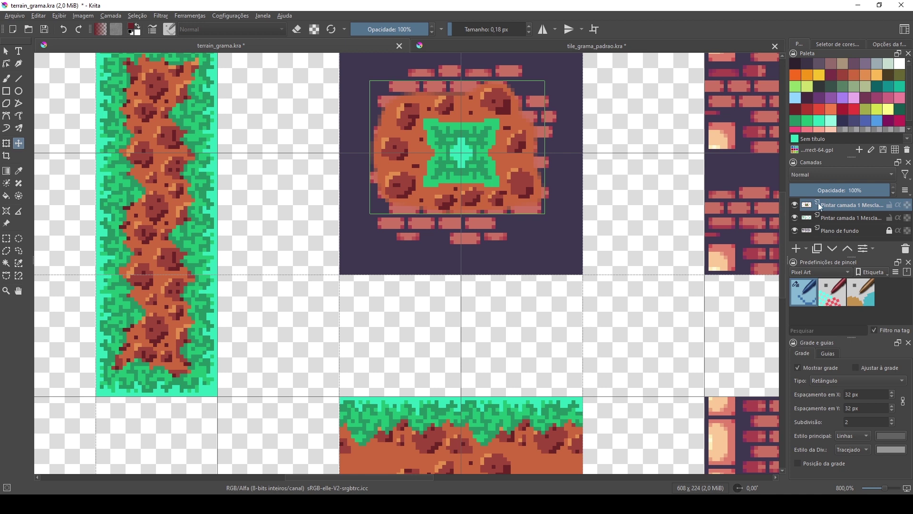
pyautogui.click(795, 205)
pyautogui.click(794, 205)
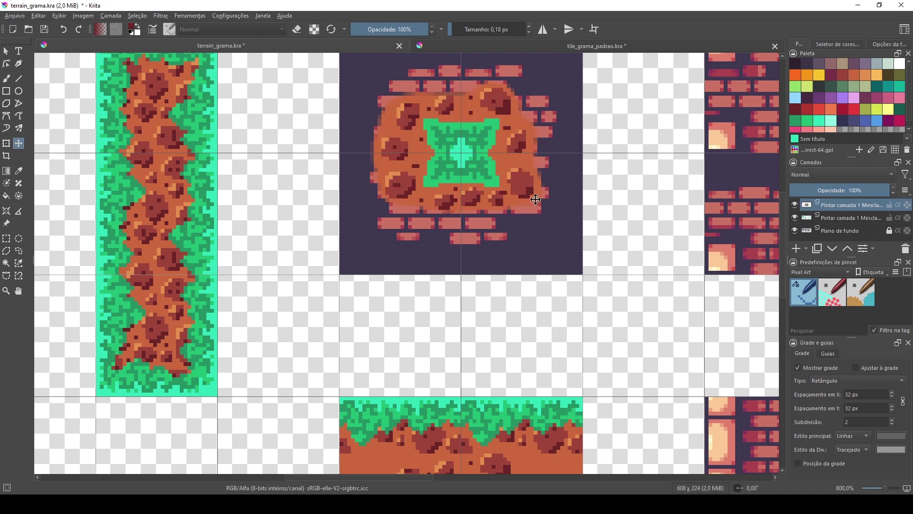
pyautogui.scroll(-1, 562, 247)
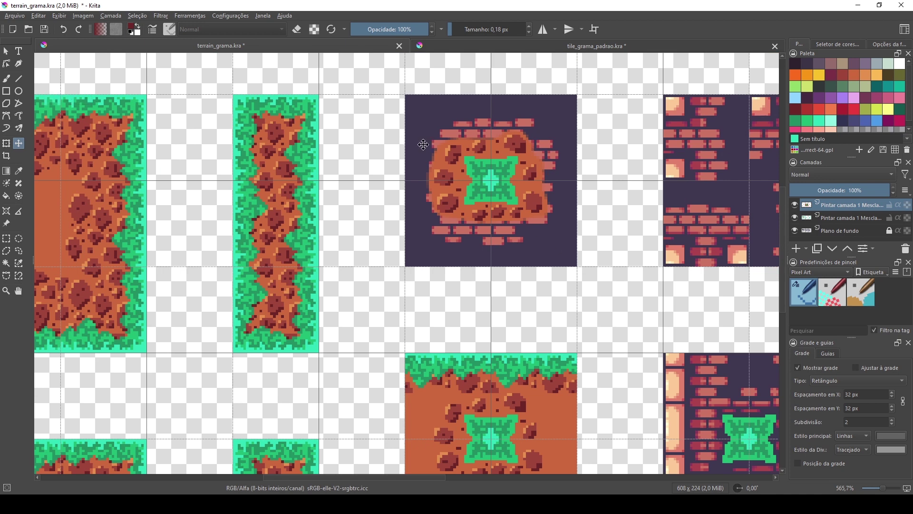
# Add a paint layer beneath the emblem copy and select a 64 × 63 px rectangle over the brick tile.
pyautogui.click(6, 238)
pyautogui.click(825, 217)
pyautogui.click(798, 250)
pyautogui.moveTo(406, 96); pyautogui.dragTo(577, 267)
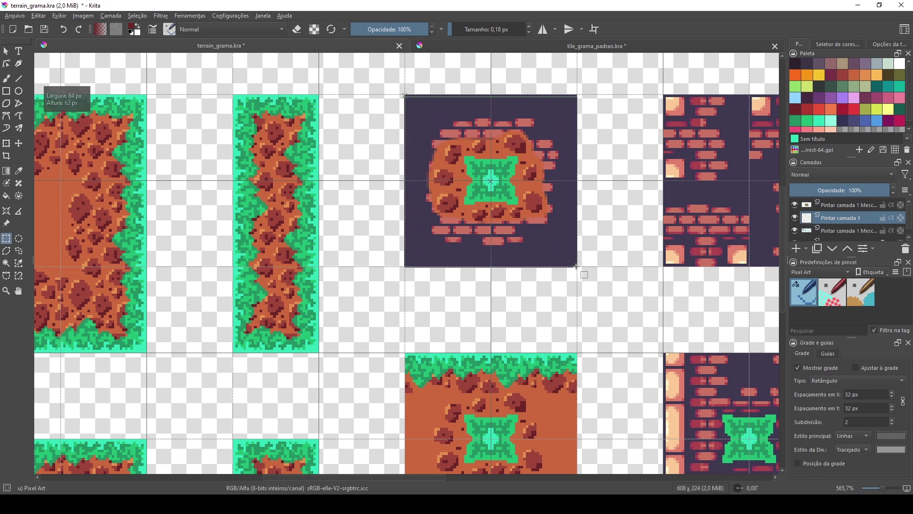
pyautogui.press('f')
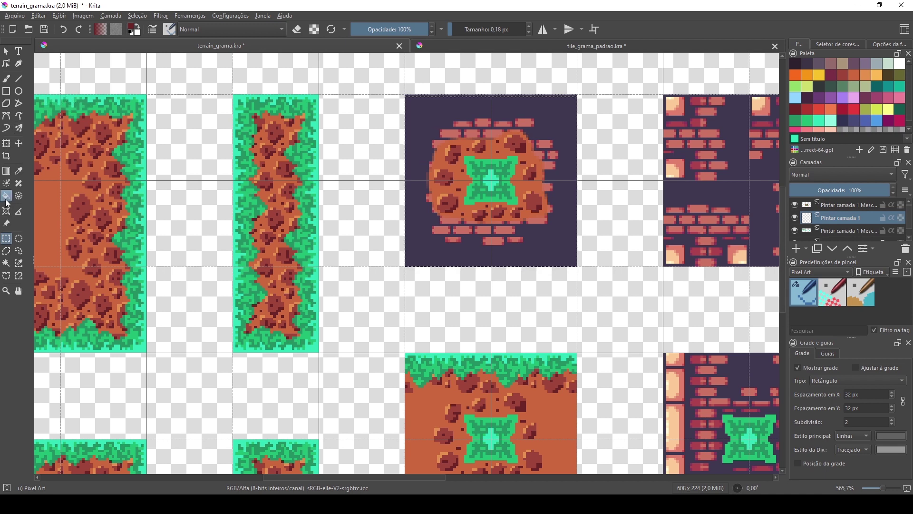
pyautogui.click(524, 249)
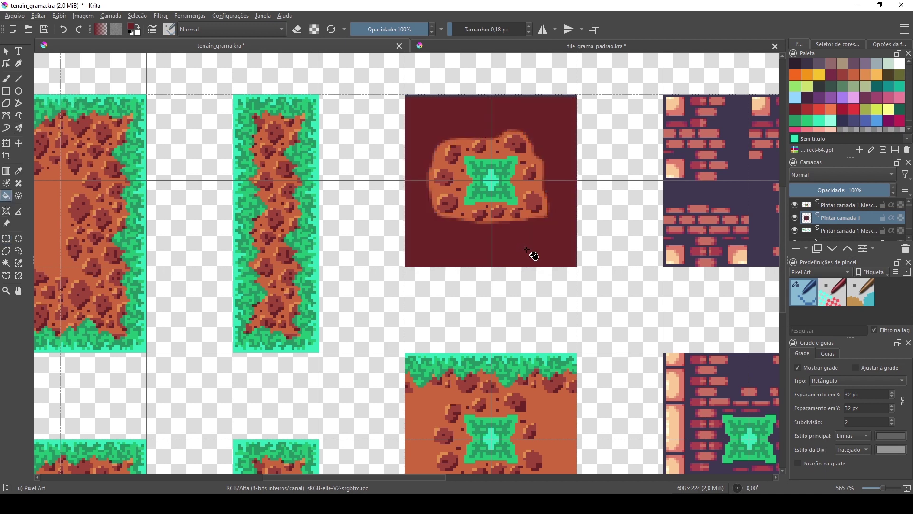
pyautogui.hotkey('ctrl', 'z')
# Sample the dirt orange beside the emblem and fill the selected tile area with it.
pyautogui.press('p')
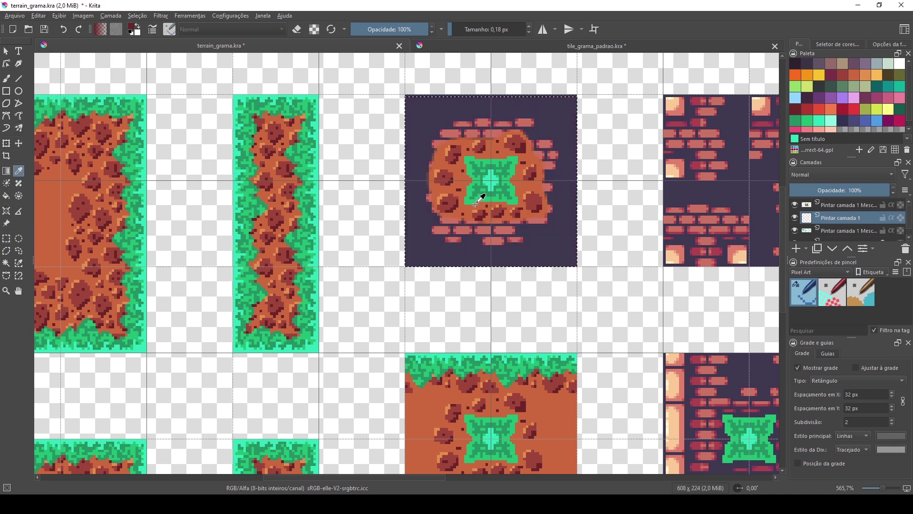
pyautogui.click(471, 204)
pyautogui.click(6, 196)
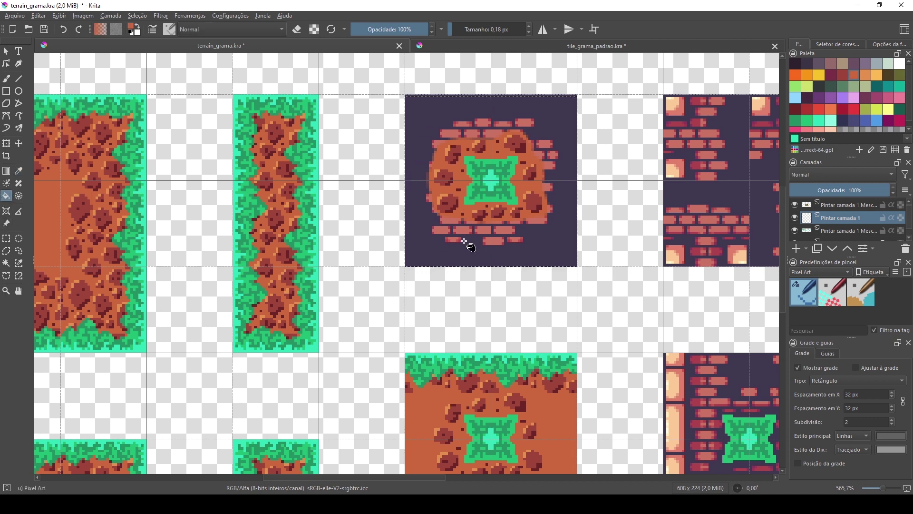
pyautogui.click(493, 262)
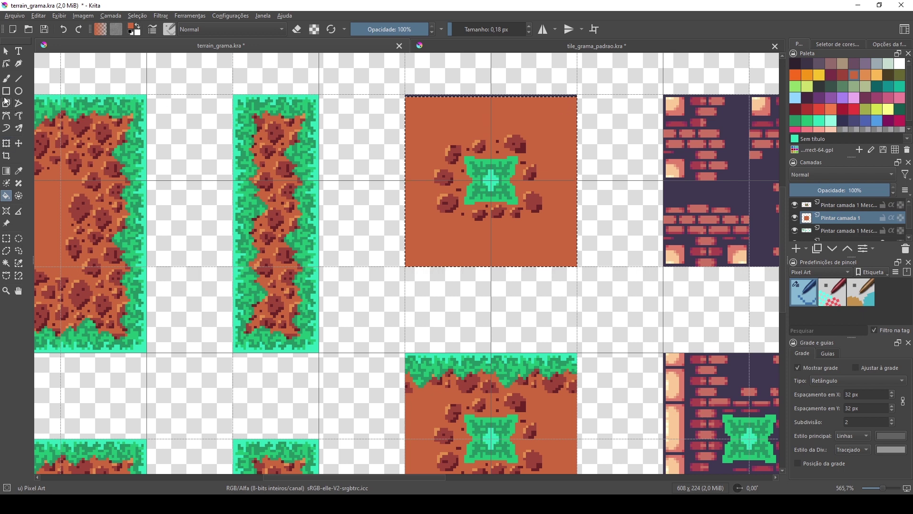
# Select a strip about 5 px high along the tile's upper edge, fill its uncovered row with the same orange, and deselect.
pyautogui.click(6, 238)
pyautogui.click(520, 95)
pyautogui.moveTo(577, 95); pyautogui.dragTo(418, 108)
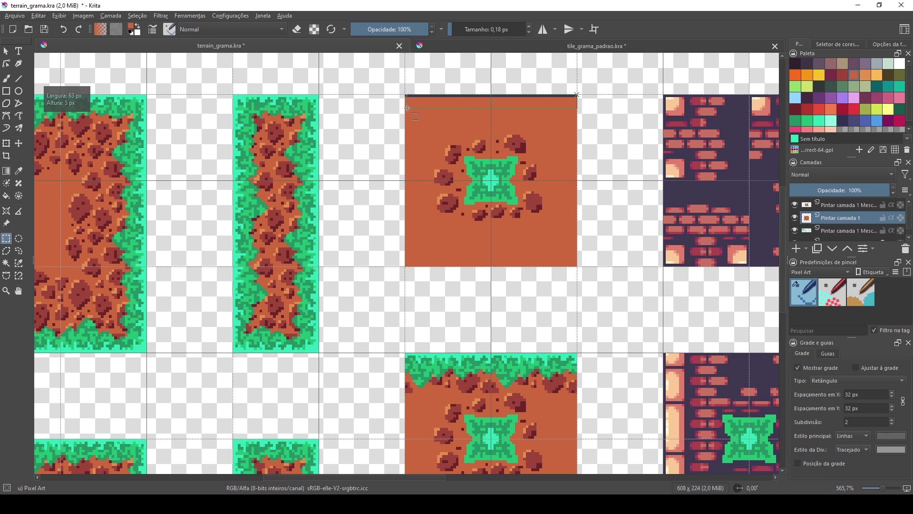
pyautogui.click(6, 195)
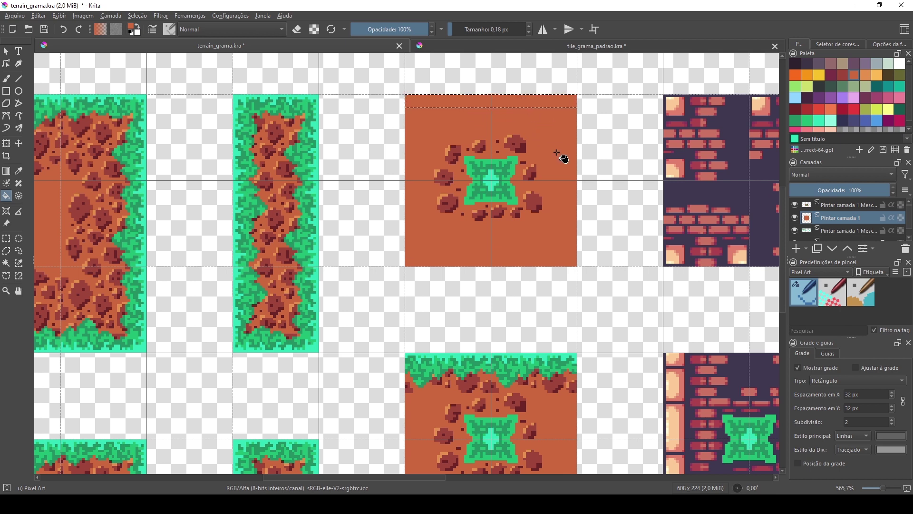
pyautogui.click(6, 238)
pyautogui.click(437, 228)
# Merge the emblem copy and the orange fill layer into the main grass tileset layer, leaving out Plano de fundo.
pyautogui.scroll(-1, 520, 204)
pyautogui.scroll(-1, 520, 205)
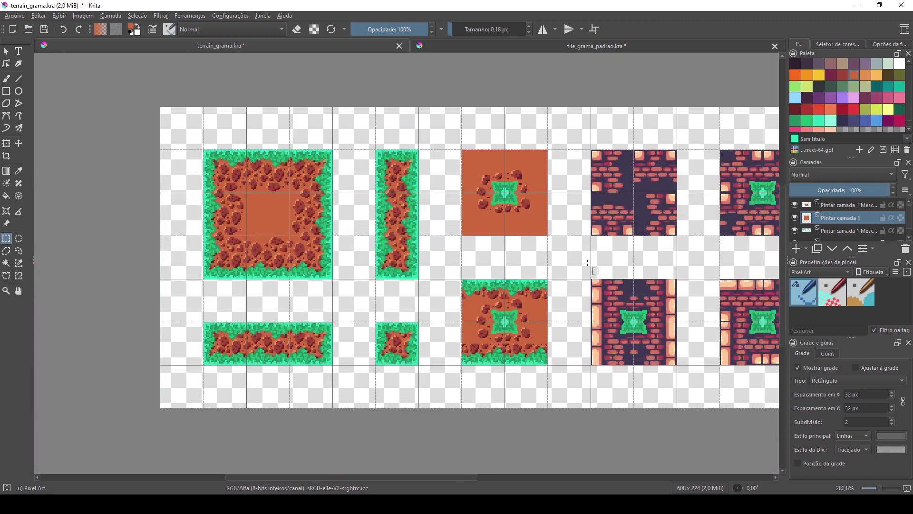
pyautogui.moveTo(571, 255); pyautogui.dragTo(417, 257)
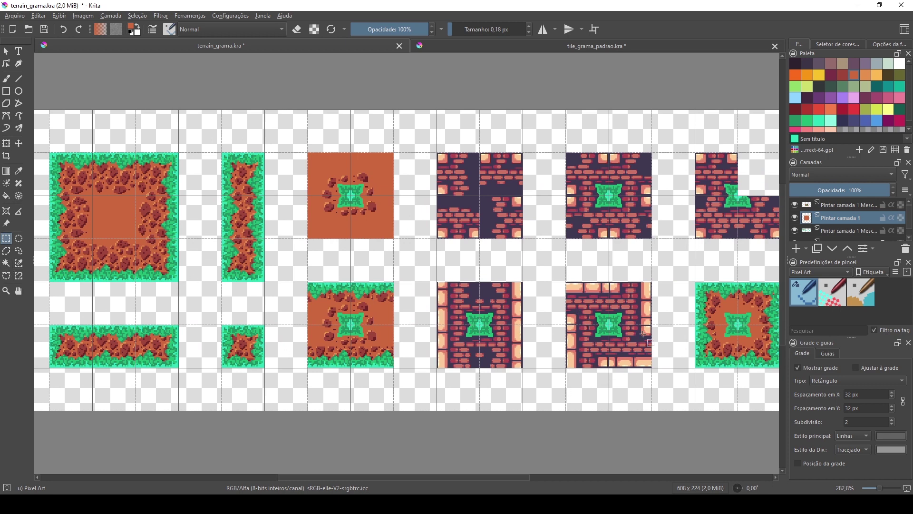
pyautogui.scroll(-1, 832, 212)
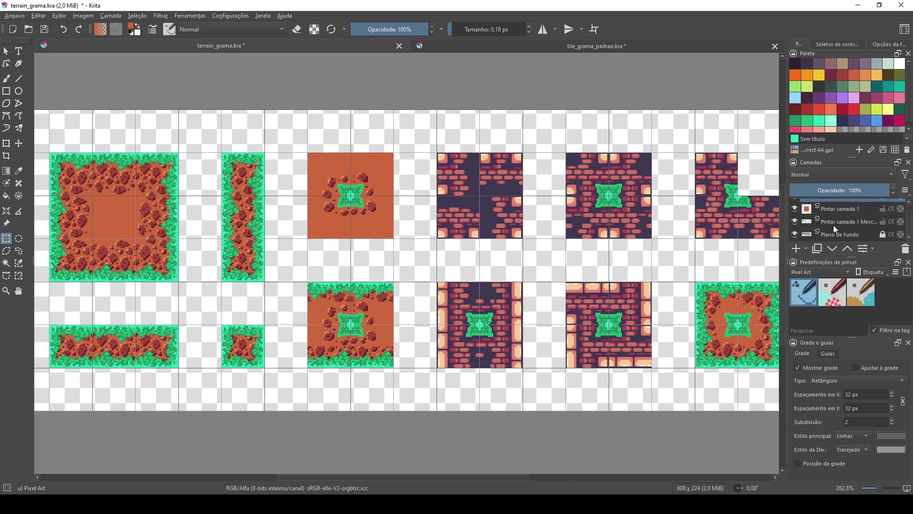
pyautogui.keyDown('shift'); pyautogui.click(836, 221); pyautogui.keyUp('shift')
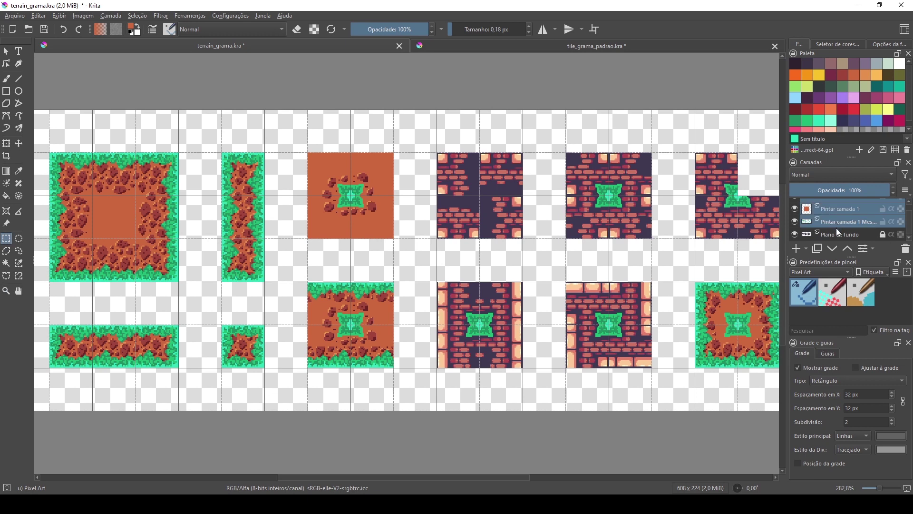
pyautogui.hotkey('ctrl', 'e')
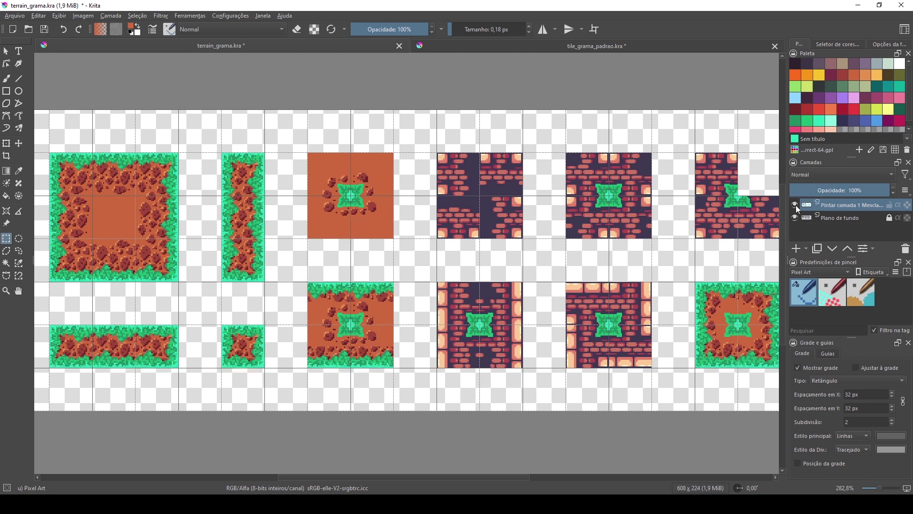
# Switch to tile_grama_padrao.kra and hide the grass overlay layers above Pintar camada 1.
pyautogui.click(523, 46)
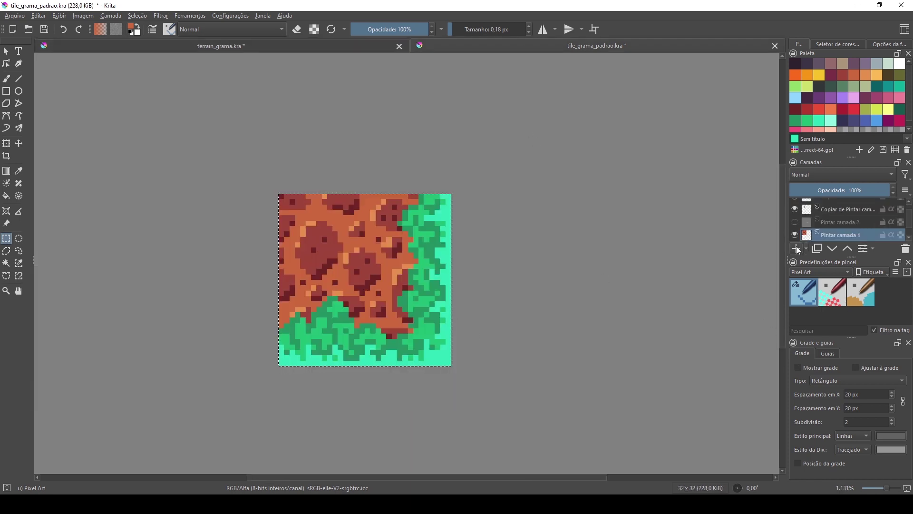
pyautogui.scroll(1, 795, 232)
pyautogui.click(797, 217)
pyautogui.click(797, 217)
pyautogui.click(798, 217)
pyautogui.click(797, 205)
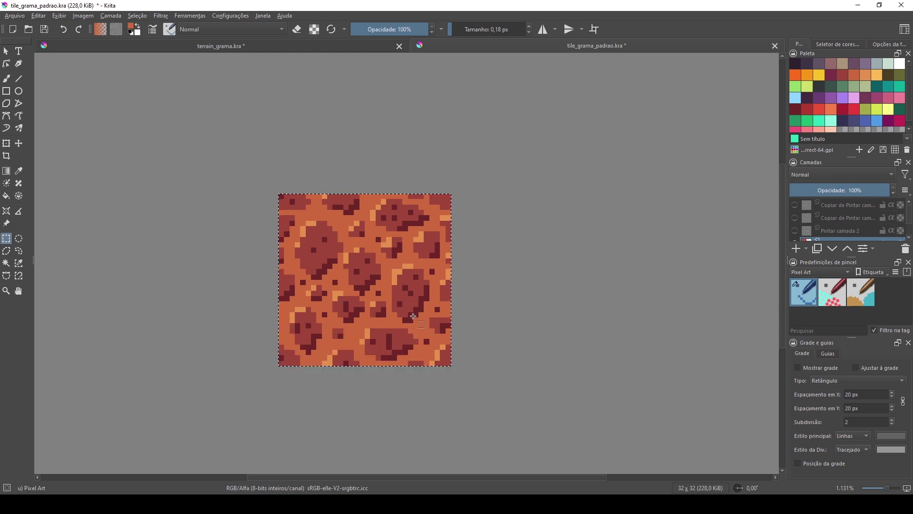
# Copy the stone-filled dirt tile from Pintar camada 1 and paste it into terrain_grama.kra as a new layer.
pyautogui.scroll(-2, 818, 235)
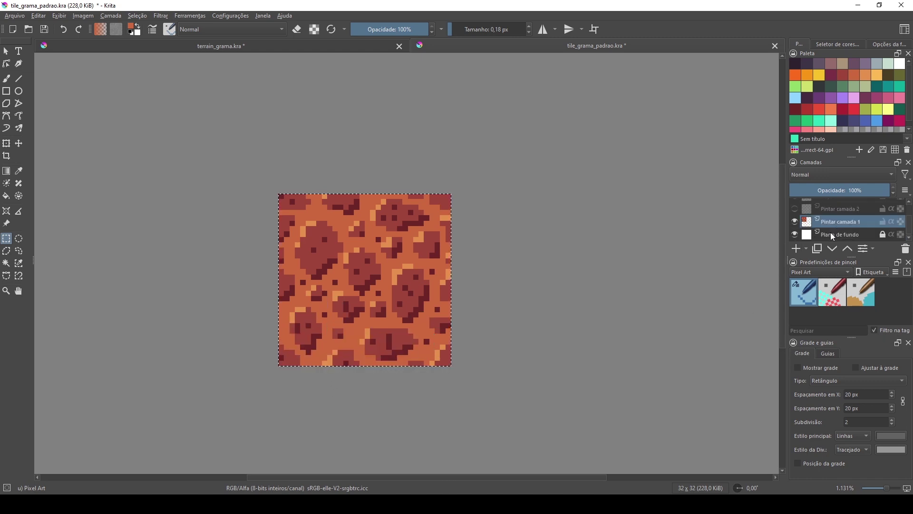
pyautogui.click(193, 51)
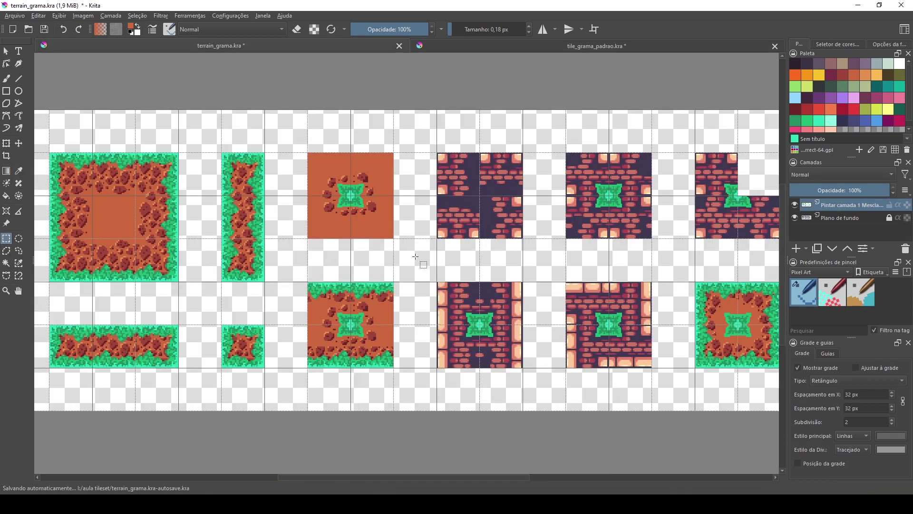
pyautogui.moveTo(414, 260); pyautogui.dragTo(414, 259)
pyautogui.hotkey('ctrl', 'v')
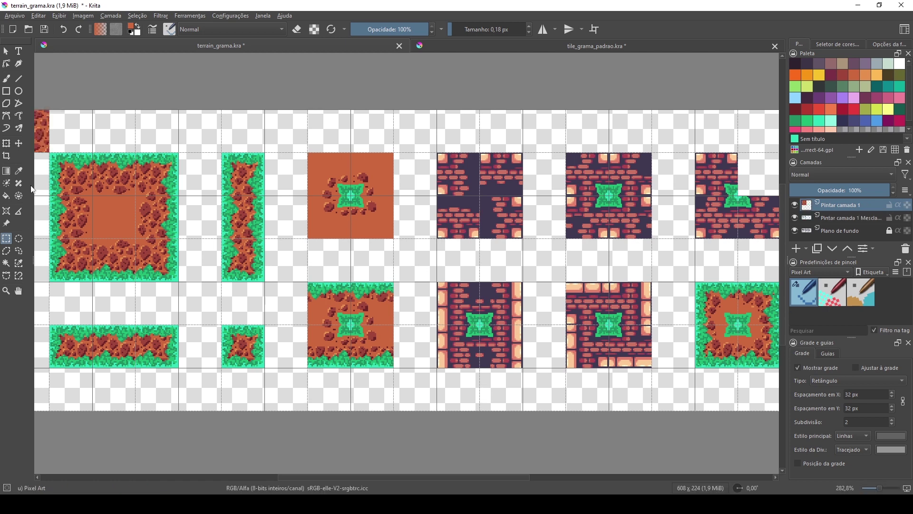
# Move the pasted stone tile onto the upper-left quarter of the first brick tile beside the upper emblem tile.
pyautogui.click(19, 143)
pyautogui.moveTo(47, 136); pyautogui.dragTo(475, 181)
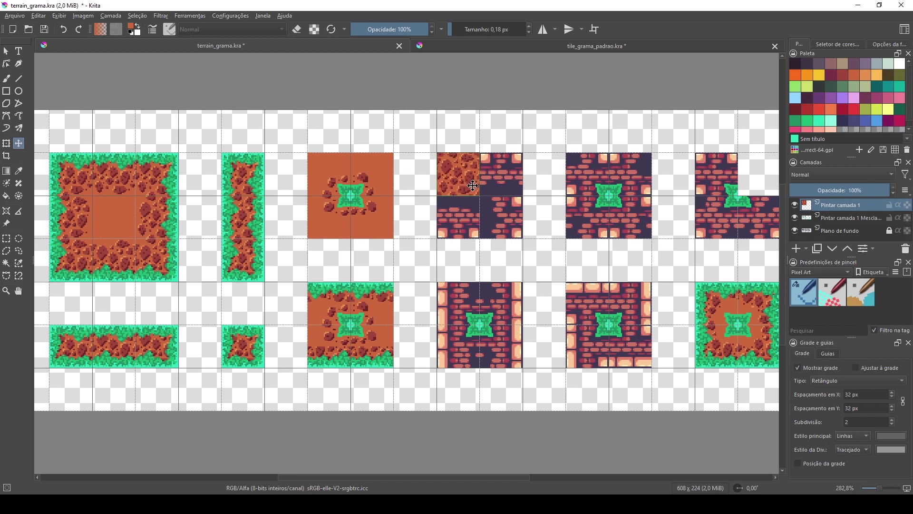
pyautogui.moveTo(470, 183)
pyautogui.mouseDown()
pyautogui.moveTo(459, 197)
pyautogui.moveTo(469, 186)
pyautogui.mouseUp()
# Duplicate the stone tile three times and place the copies over the remaining quarters of the brick tile.
pyautogui.hotkey('ctrl', 'j')
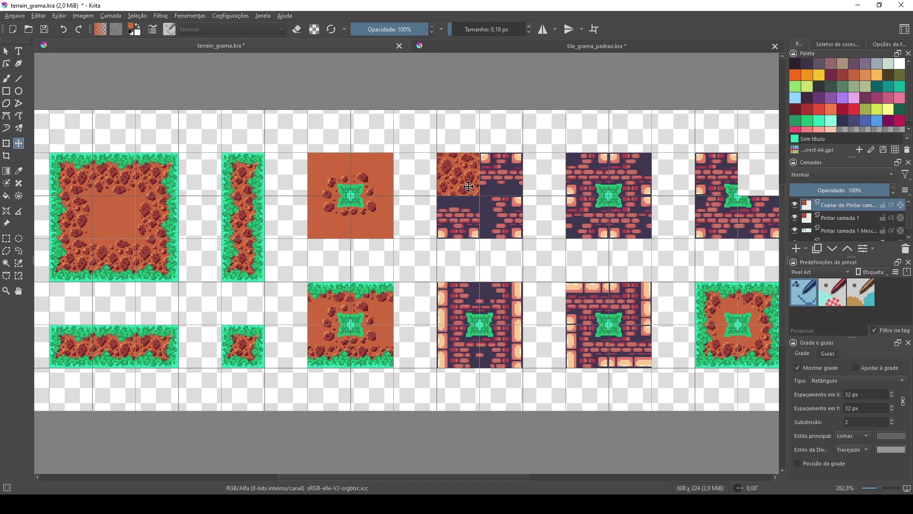
pyautogui.moveTo(467, 181); pyautogui.dragTo(503, 179)
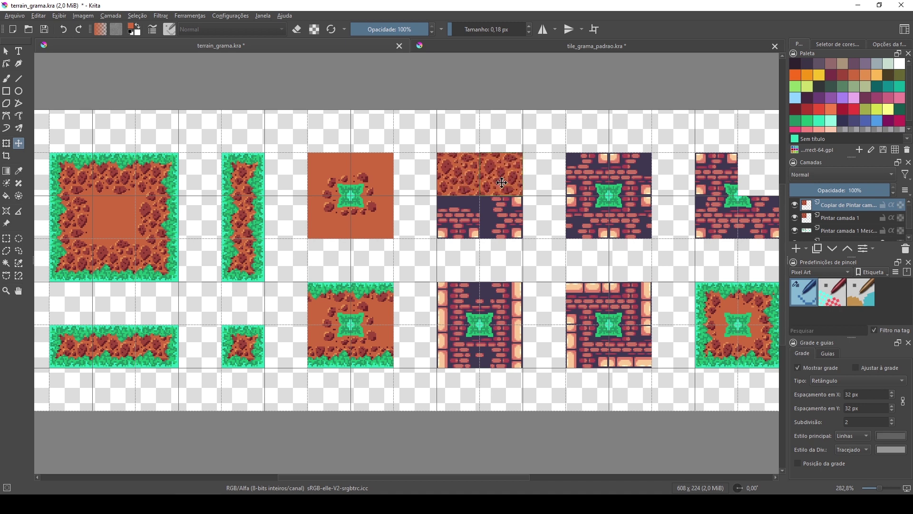
pyautogui.hotkey('ctrl', 'j')
pyautogui.moveTo(502, 182); pyautogui.dragTo(502, 224)
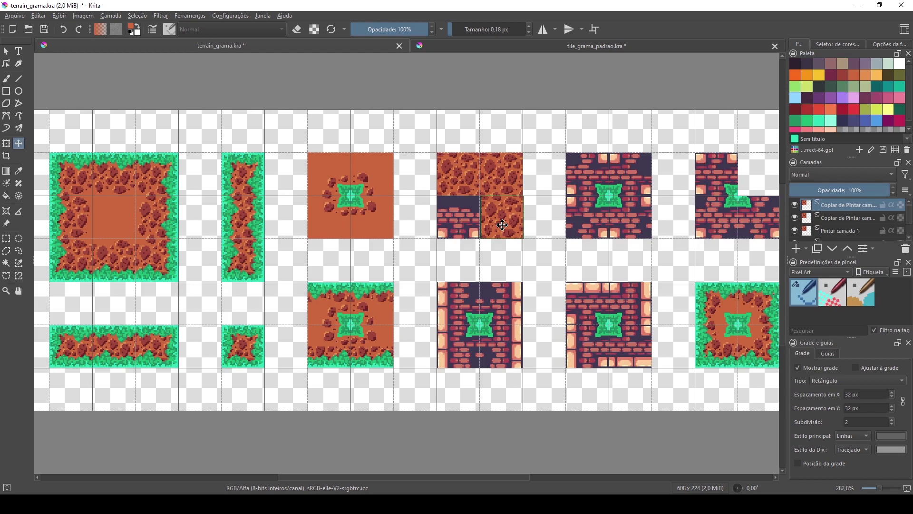
pyautogui.scroll(2, 502, 224)
pyautogui.moveTo(501, 205); pyautogui.dragTo(502, 205)
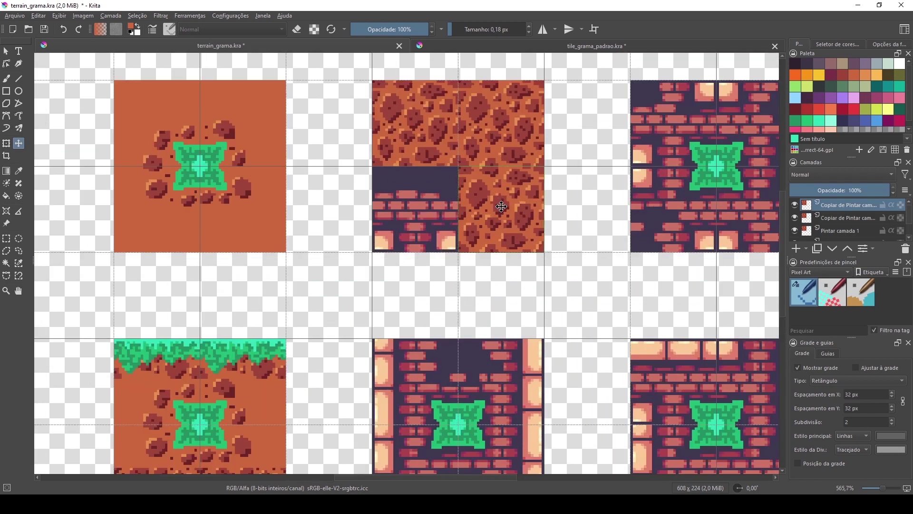
pyautogui.hotkey('ctrl', 'j')
pyautogui.moveTo(498, 203); pyautogui.dragTo(416, 206)
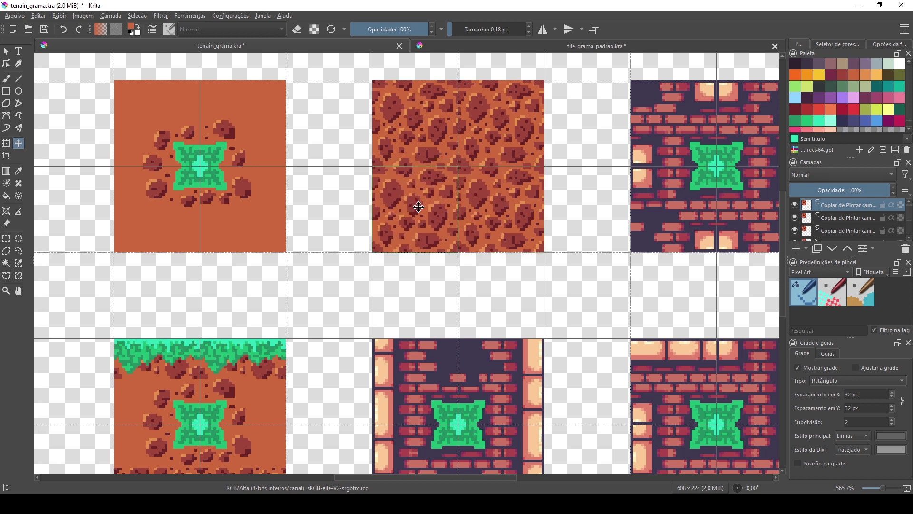
# Merge the four stone tile layers into one layer.
pyautogui.scroll(-3, 826, 219)
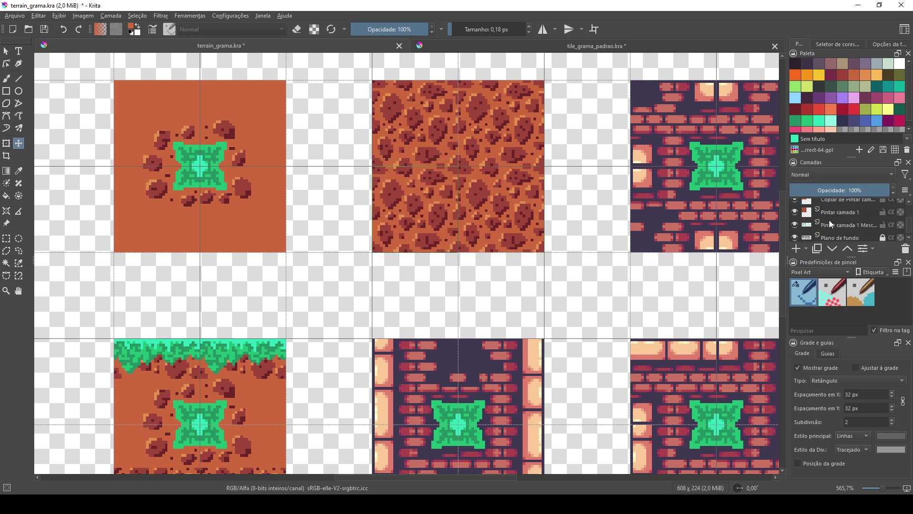
pyautogui.click(831, 213)
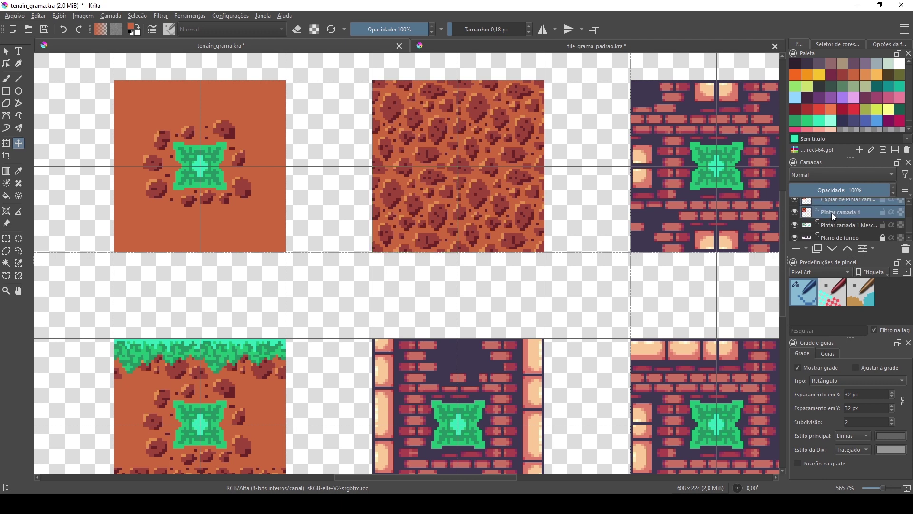
pyautogui.hotkey('ctrl', 'e')
pyautogui.moveTo(455, 192)
pyautogui.mouseDown()
pyautogui.moveTo(455, 207)
pyautogui.moveTo(458, 195)
pyautogui.mouseUp()
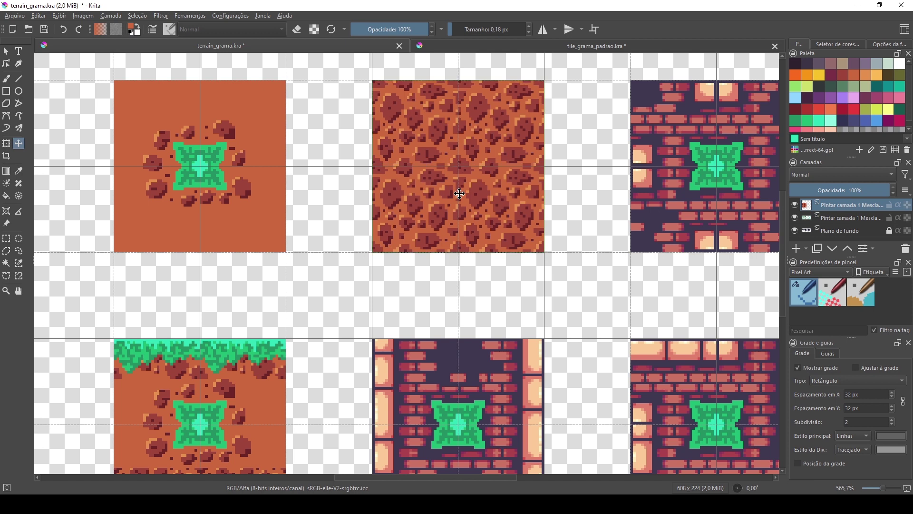
# Duplicate the merged stone block twice and place the copies over the next two brick tiles in the upper row.
pyautogui.scroll(-3, 501, 263)
pyautogui.scroll(1, 501, 265)
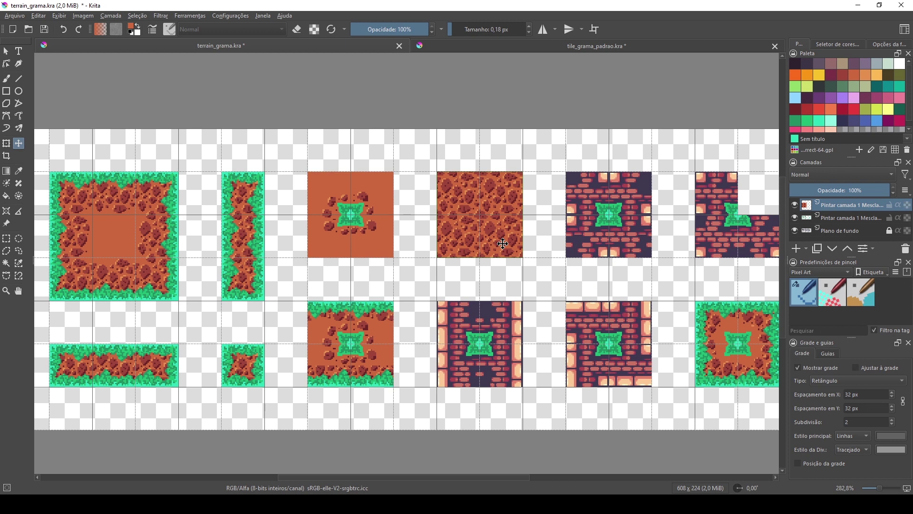
pyautogui.hotkey('ctrl', 'j')
pyautogui.moveTo(503, 244); pyautogui.dragTo(632, 243)
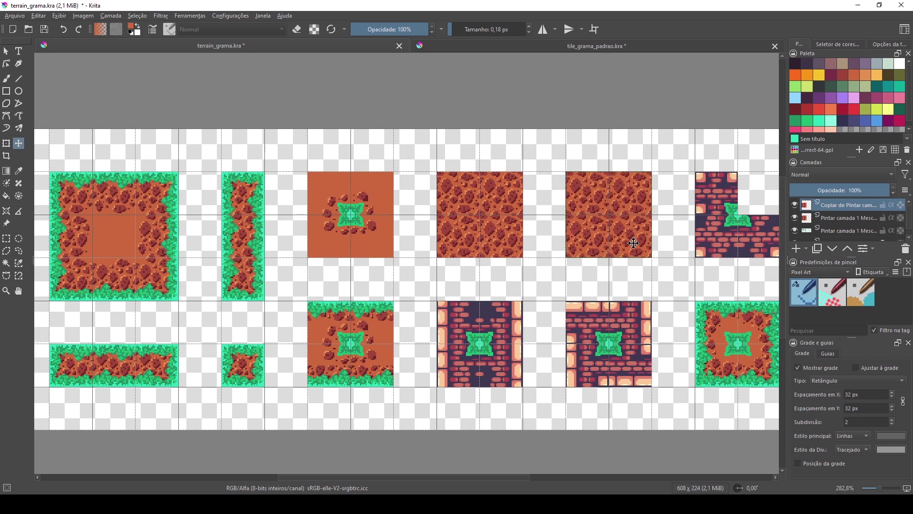
pyautogui.hotkey('ctrl', 'j')
pyautogui.moveTo(614, 245); pyautogui.dragTo(643, 247)
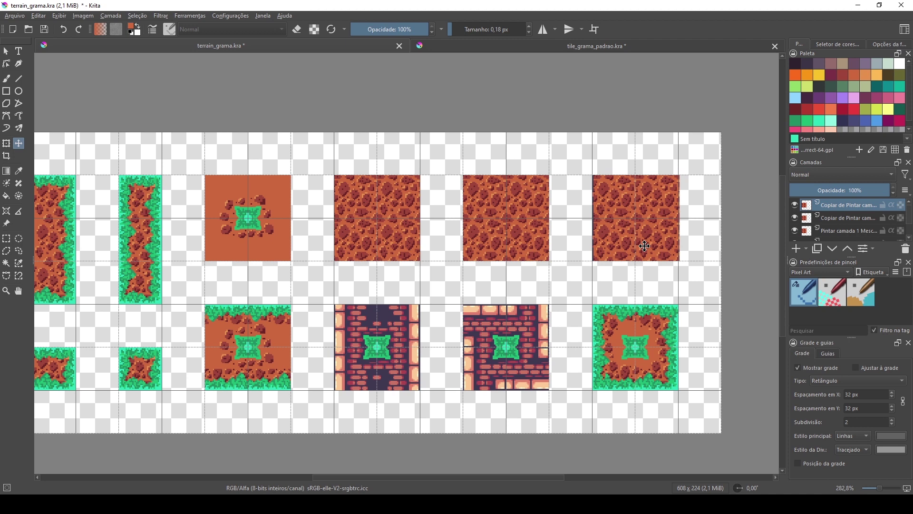
# Duplicate the stone block twice more and place the copies over the two brick tiles in the lower row.
pyautogui.hotkey('ctrl', 'j')
pyautogui.moveTo(645, 246); pyautogui.dragTo(514, 377)
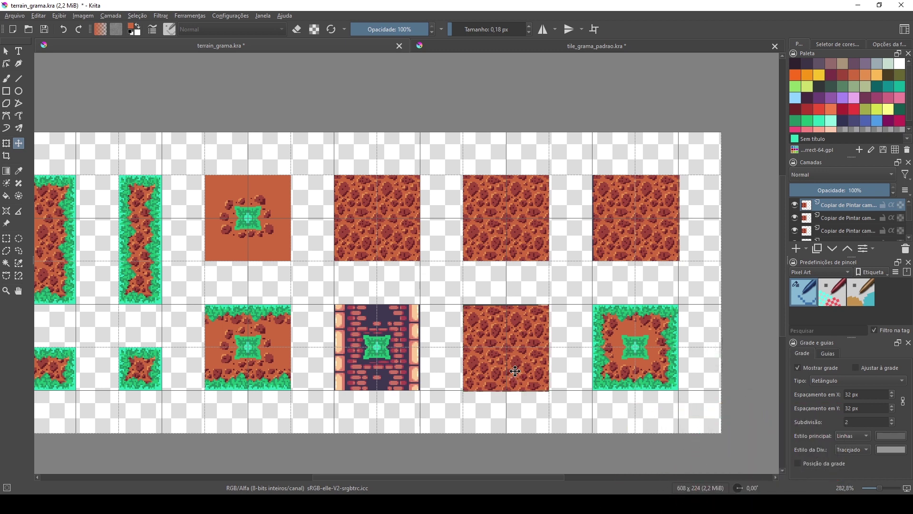
pyautogui.moveTo(516, 371); pyautogui.dragTo(387, 371)
# Merge all the stone block layers into a single layer and check it by toggling its visibility.
pyautogui.scroll(-3, 827, 213)
pyautogui.click(831, 208)
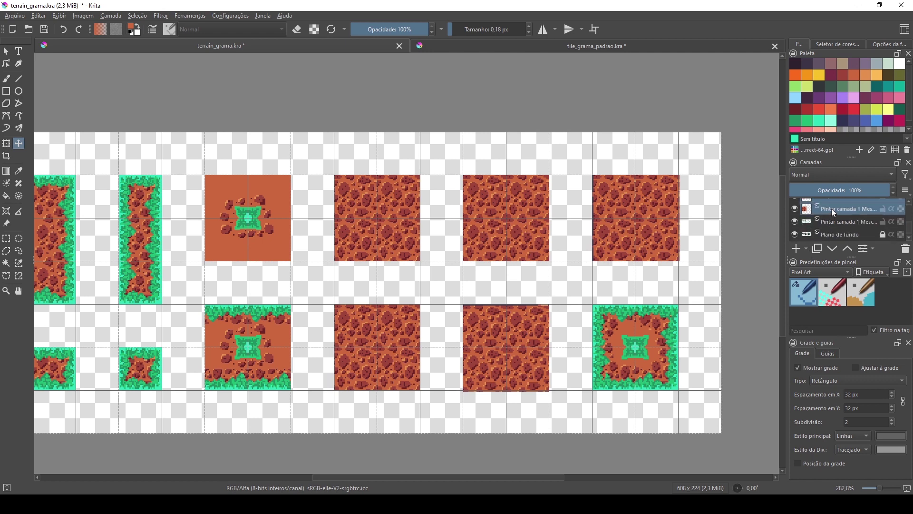
pyautogui.click(795, 205)
pyautogui.click(795, 206)
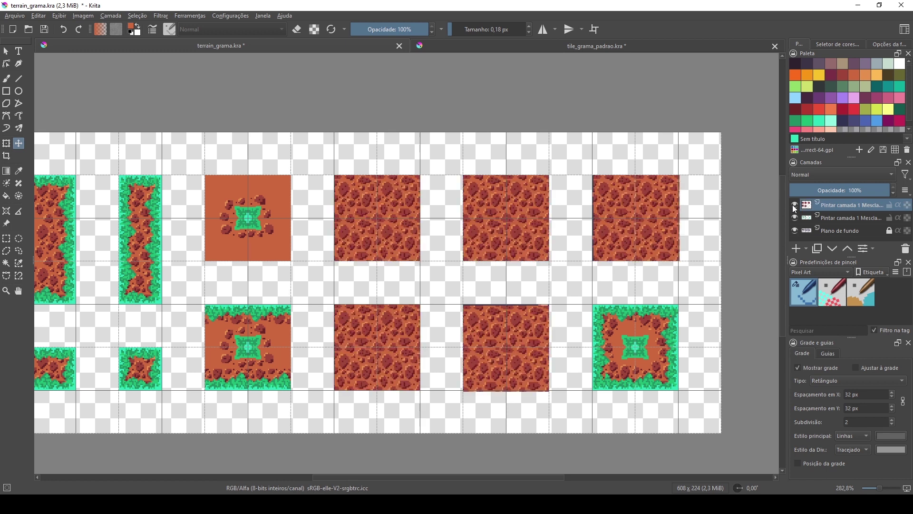
# Move the merged stone layer beneath the grass-and-emblem layer, hidden, and make the grass-and-emblem layer active.
pyautogui.moveTo(842, 208); pyautogui.dragTo(840, 219)
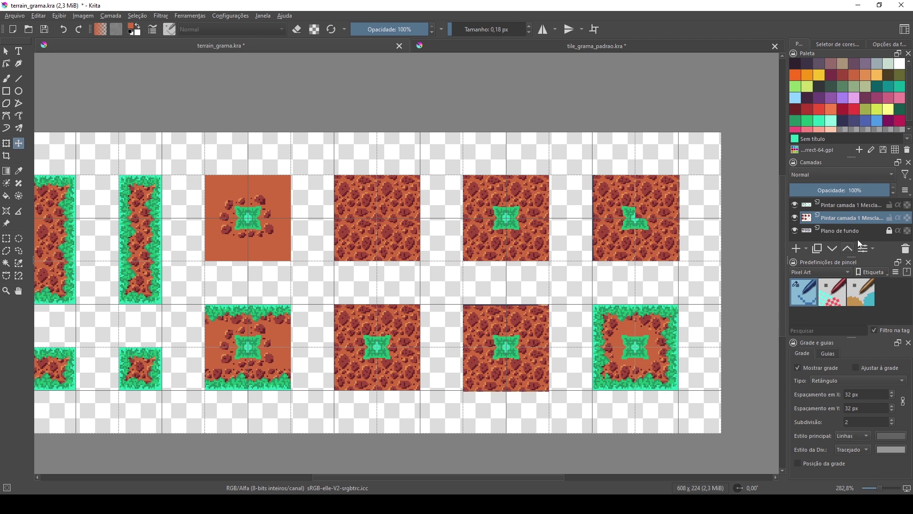
pyautogui.click(795, 218)
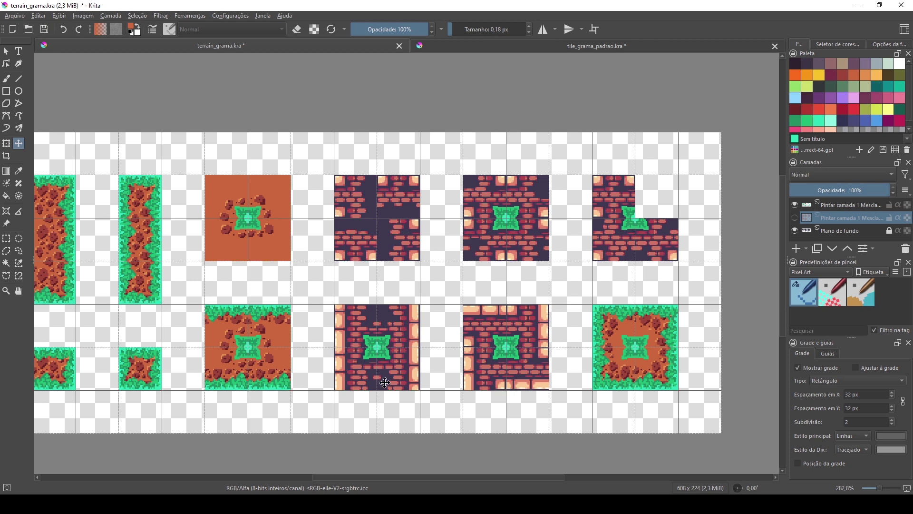
pyautogui.moveTo(523, 479); pyautogui.dragTo(480, 485)
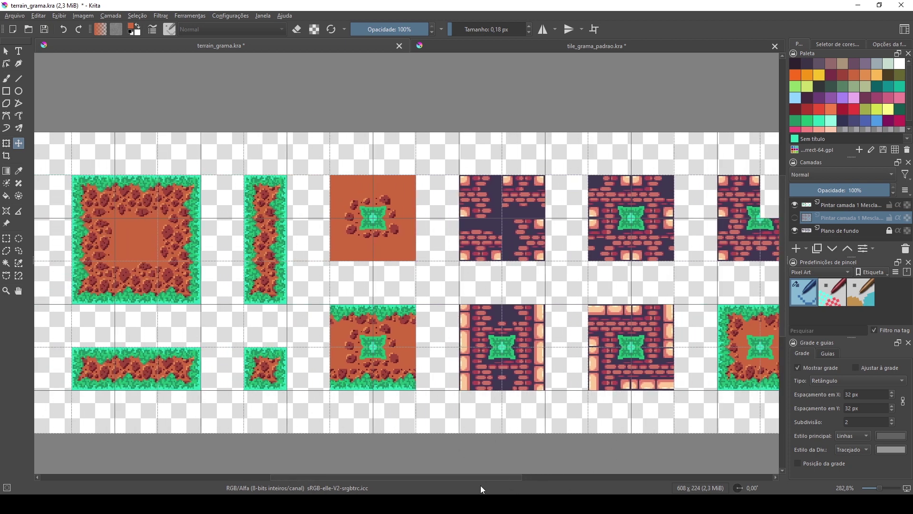
pyautogui.click(826, 208)
pyautogui.click(5, 240)
pyautogui.moveTo(65, 204); pyautogui.dragTo(99, 270)
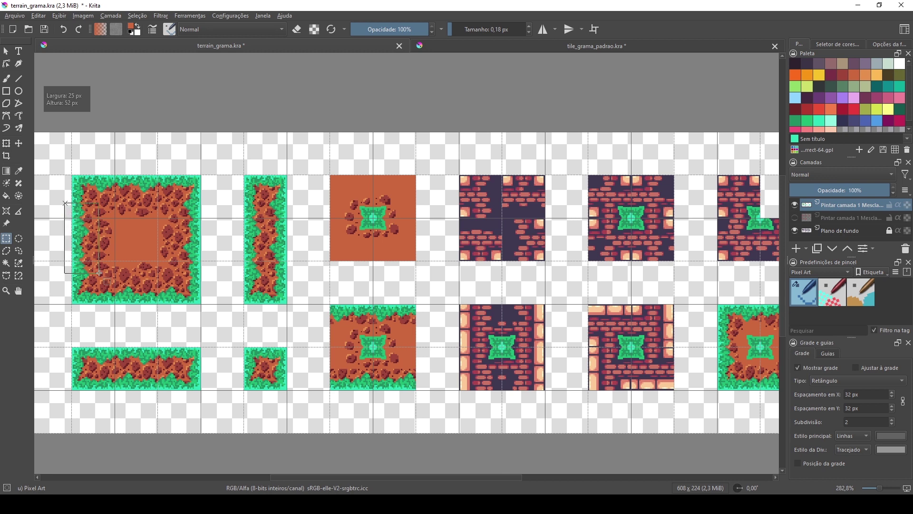
pyautogui.moveTo(100, 271); pyautogui.dragTo(101, 282)
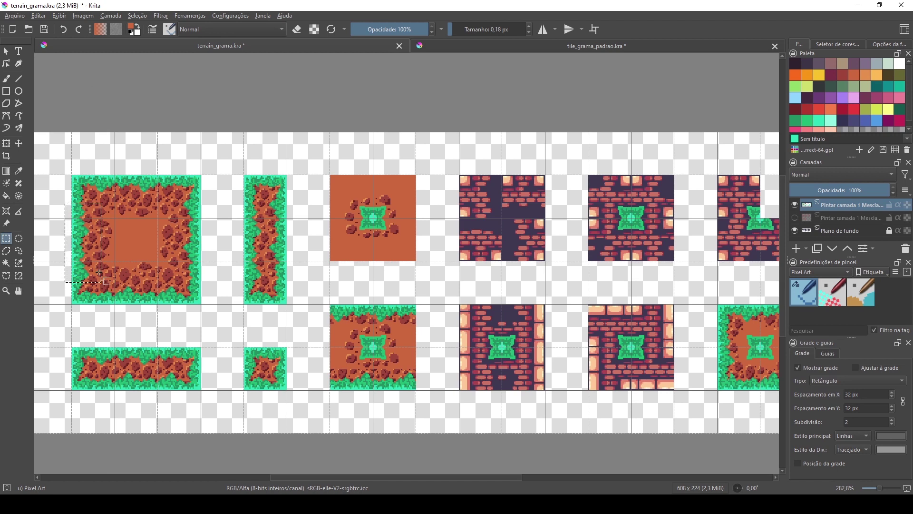
pyautogui.hotkey('ctrl', 'j')
pyautogui.click(81, 308)
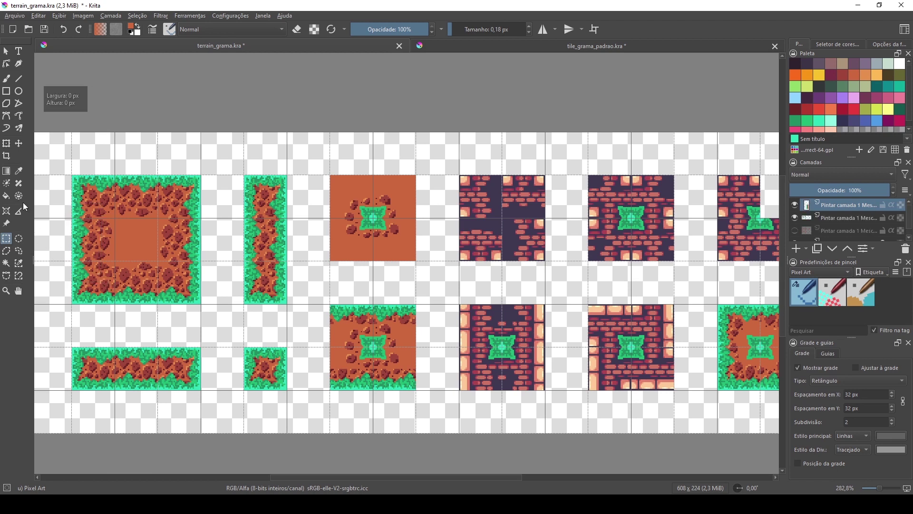
pyautogui.click(19, 143)
pyautogui.moveTo(79, 248); pyautogui.dragTo(472, 358)
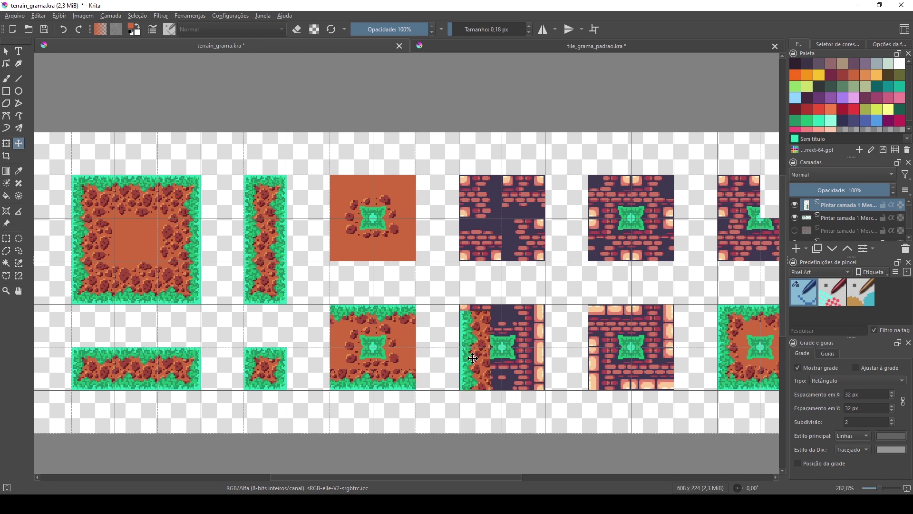
pyautogui.hotkey('ctrl', 'z')
pyautogui.hotkey('ctrl', 'z')
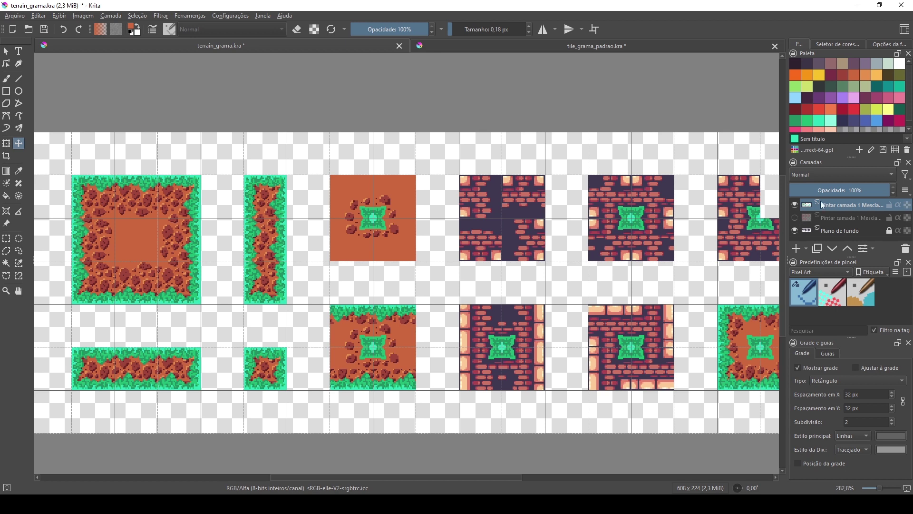
# Copy the left edge strip of the large grass-and-dirt tile to a new layer and place it on the left edge of the first lower brick tile.
pyautogui.click(7, 239)
pyautogui.moveTo(69, 194); pyautogui.dragTo(97, 283)
pyautogui.hotkey('ctrl', 'j')
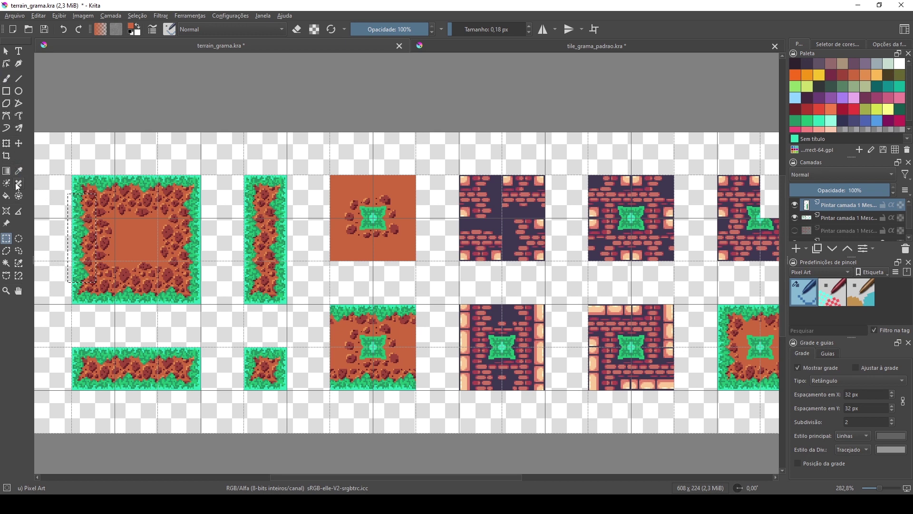
pyautogui.click(19, 143)
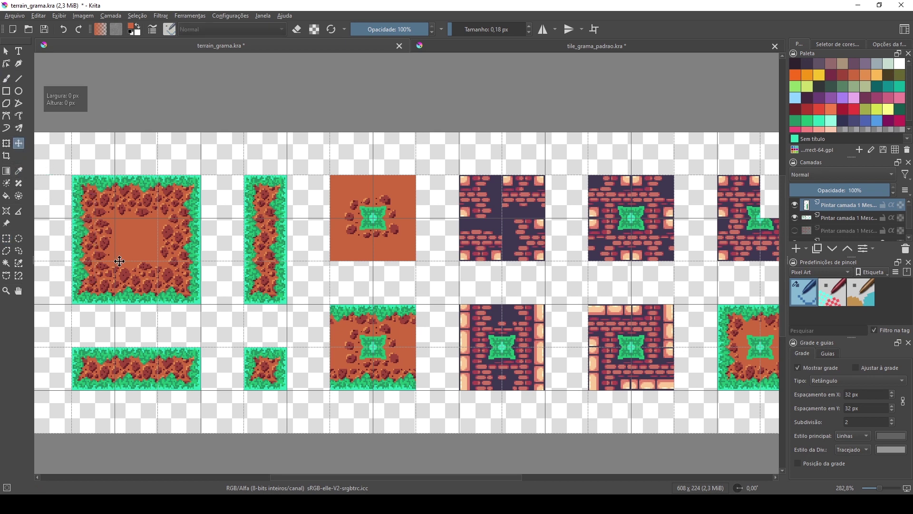
pyautogui.moveTo(85, 250); pyautogui.dragTo(473, 358)
# Trim the parts of the left grass strip that extend above and below the brick tile.
pyautogui.scroll(2, 474, 358)
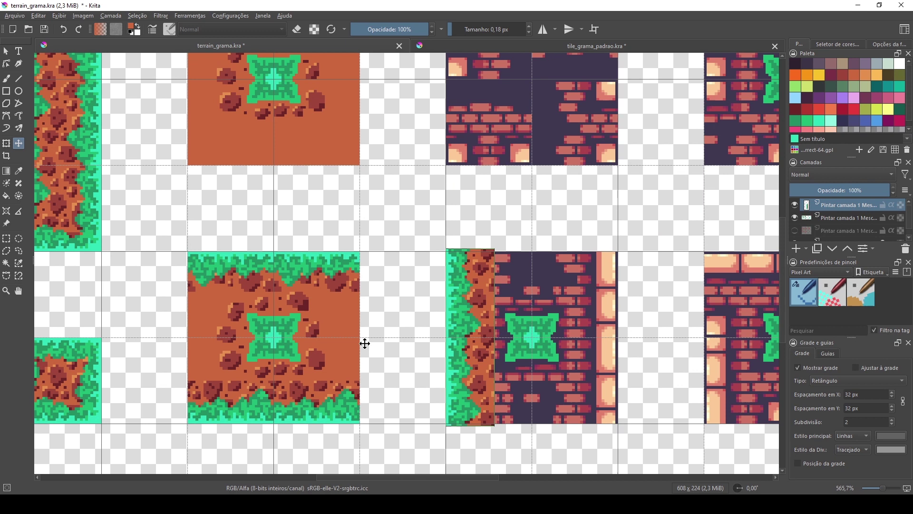
pyautogui.click(6, 239)
pyautogui.moveTo(500, 442); pyautogui.dragTo(432, 423)
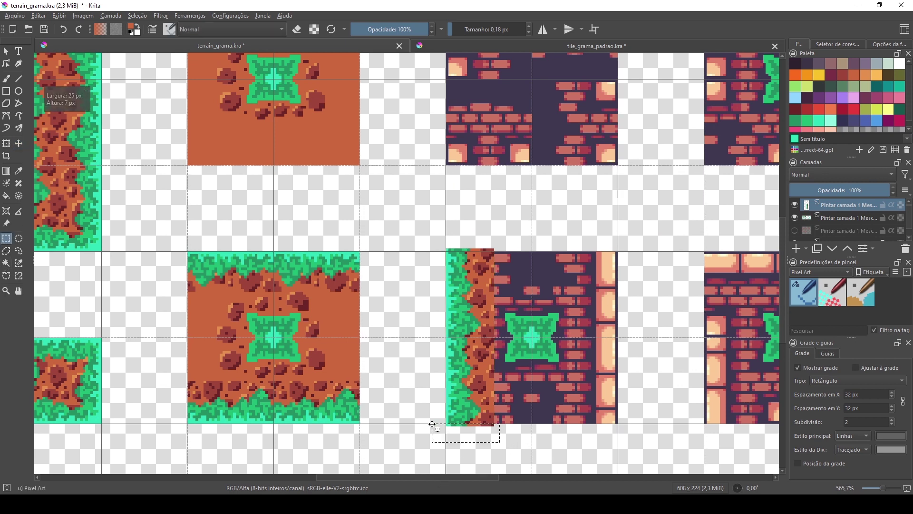
pyautogui.moveTo(501, 246); pyautogui.dragTo(443, 250)
pyautogui.click(519, 239)
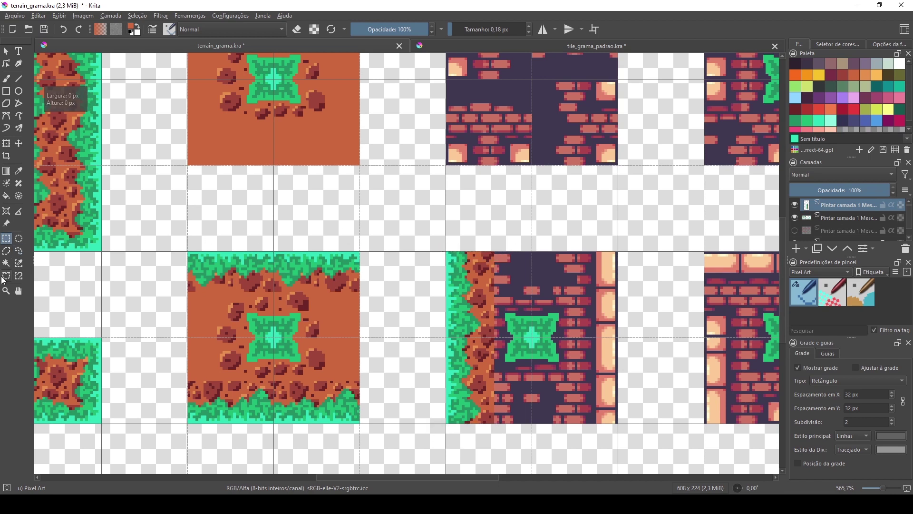
# Copy the right edge strip of the large grass-and-dirt tile to a new layer and place it on the same brick tile's right edge.
pyautogui.click(819, 219)
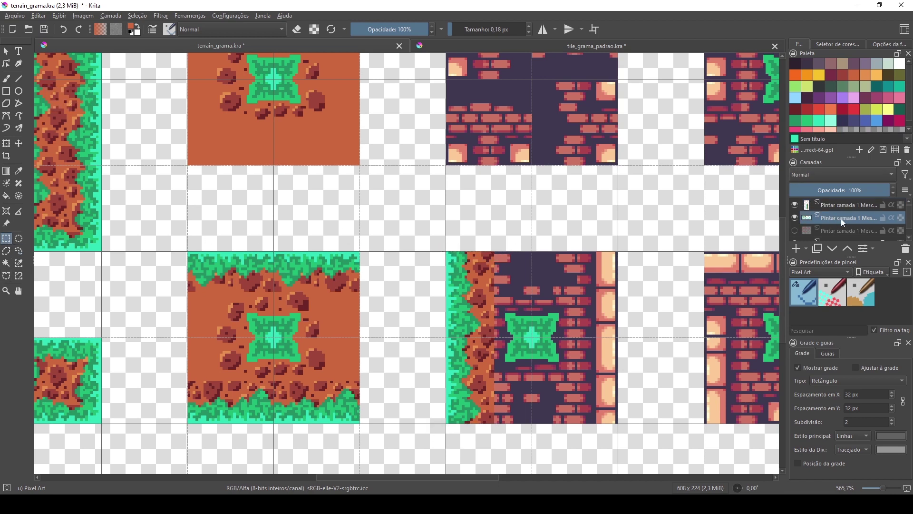
pyautogui.scroll(-2, 78, 233)
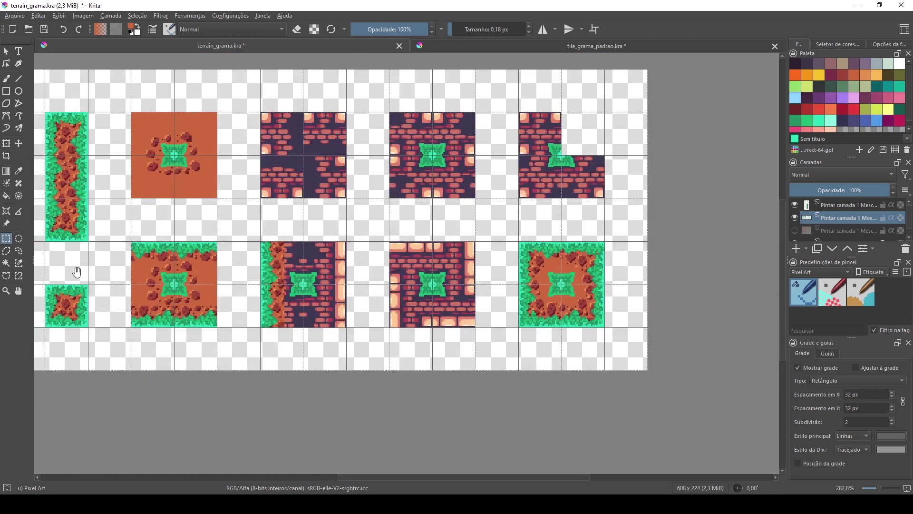
pyautogui.hscroll(-5, 279, 269)
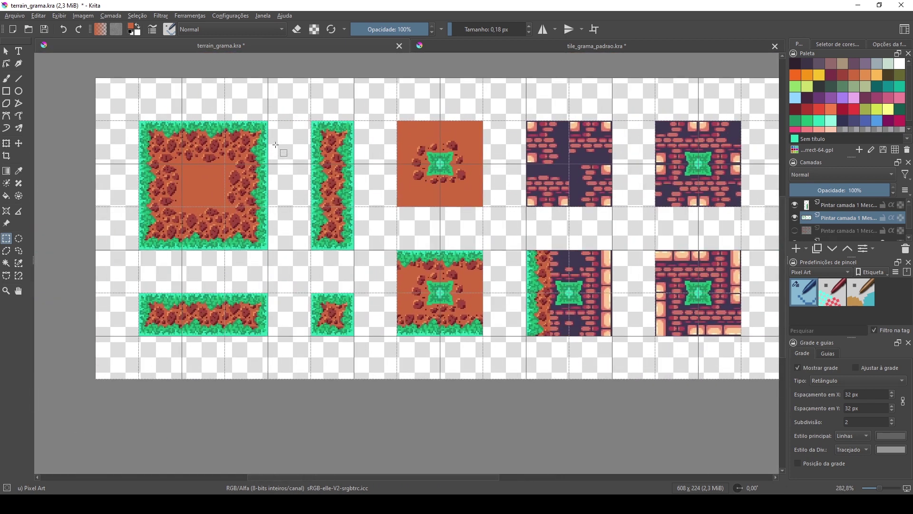
pyautogui.moveTo(276, 143); pyautogui.dragTo(243, 229)
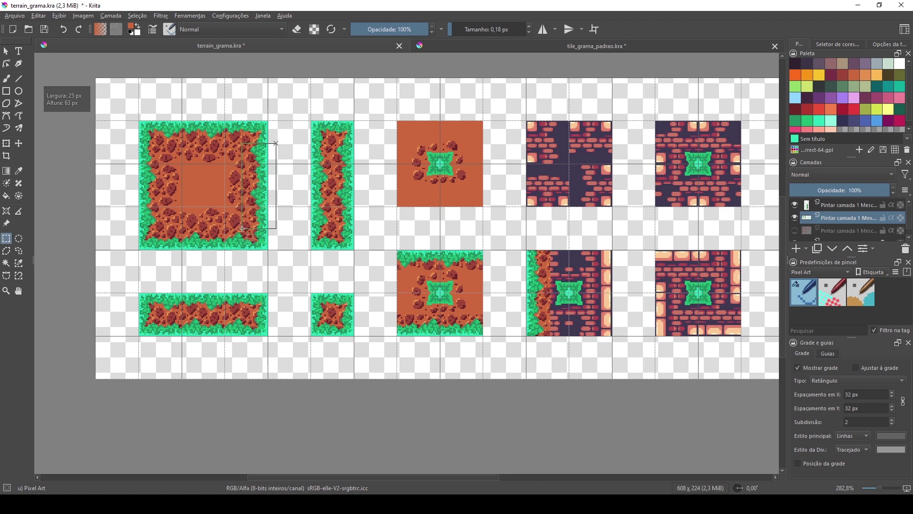
pyautogui.moveTo(243, 230); pyautogui.dragTo(243, 234)
pyautogui.moveTo(243, 234); pyautogui.dragTo(241, 234)
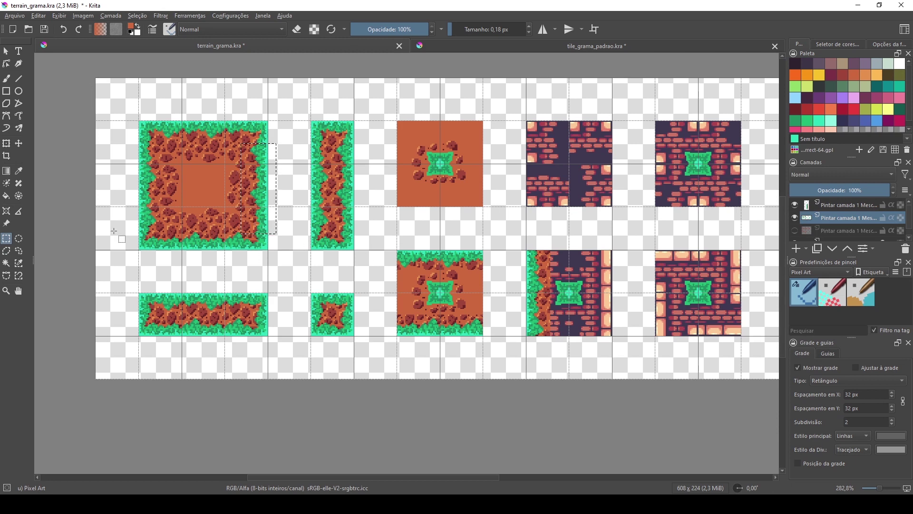
pyautogui.click(76, 188)
pyautogui.click(18, 143)
pyautogui.moveTo(220, 186); pyautogui.dragTo(567, 290)
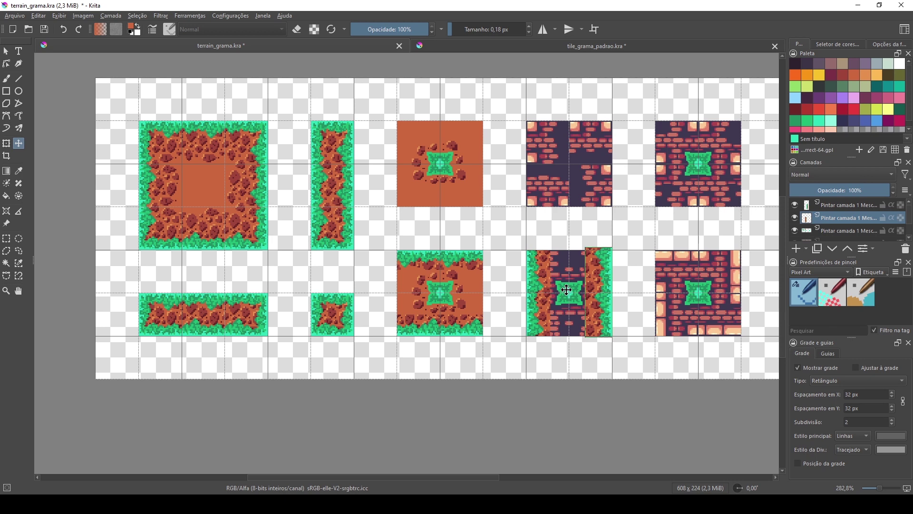
# Align the right grass strip with the brick tile and trim its excess above and below the tile.
pyautogui.scroll(2, 634, 328)
pyautogui.moveTo(568, 307); pyautogui.dragTo(567, 307)
pyautogui.click(6, 238)
pyautogui.moveTo(595, 152); pyautogui.dragTo(530, 172)
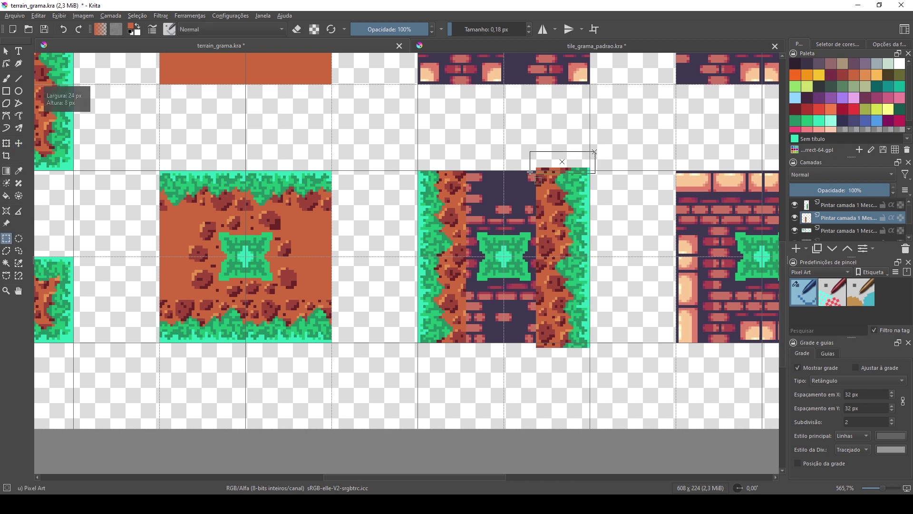
pyautogui.click(599, 215)
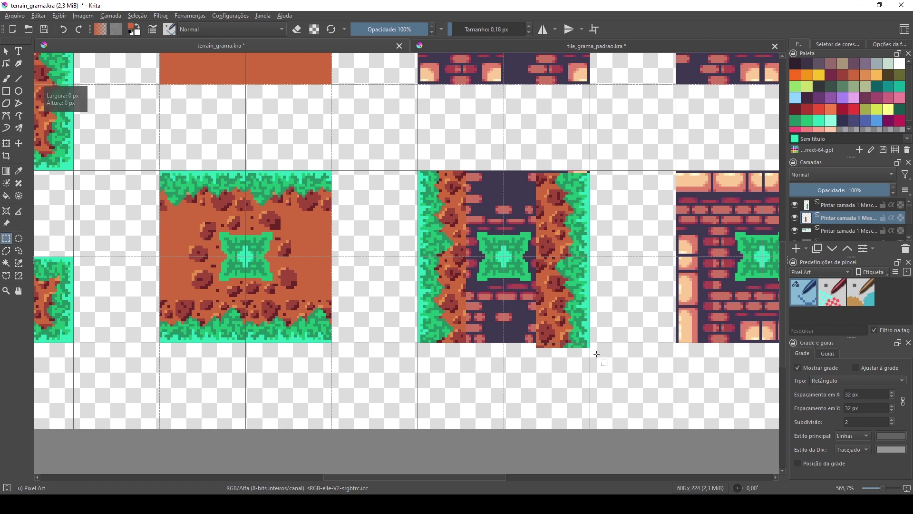
pyautogui.click(19, 143)
pyautogui.moveTo(565, 243); pyautogui.dragTo(566, 240)
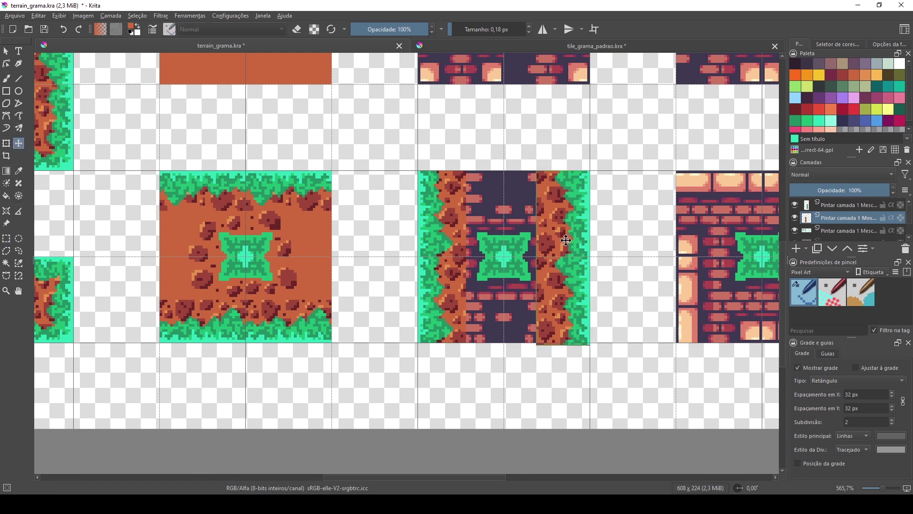
pyautogui.click(6, 238)
pyautogui.moveTo(603, 360); pyautogui.dragTo(531, 344)
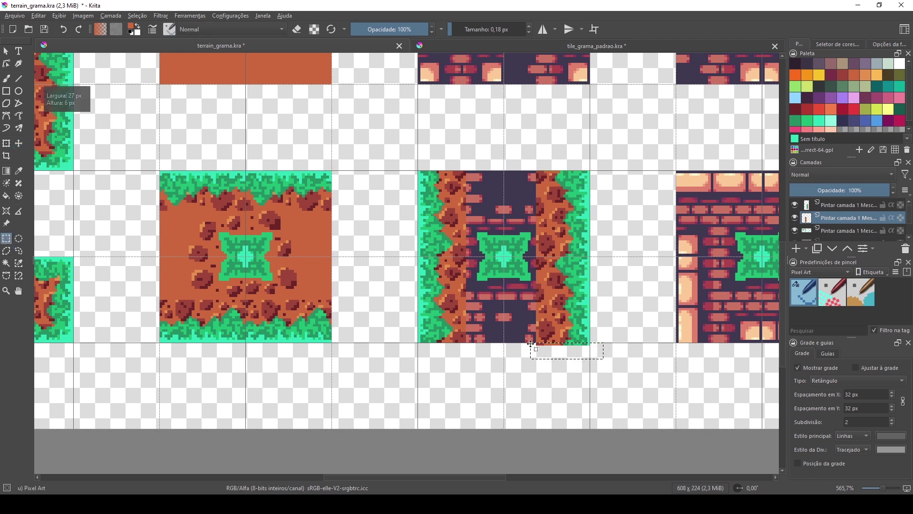
pyautogui.click(531, 348)
# Merge the two edge strip layers and erase most of their inner dirt with a 6,76 px eraser brush, keeping the grass edges.
pyautogui.scroll(-3, 565, 380)
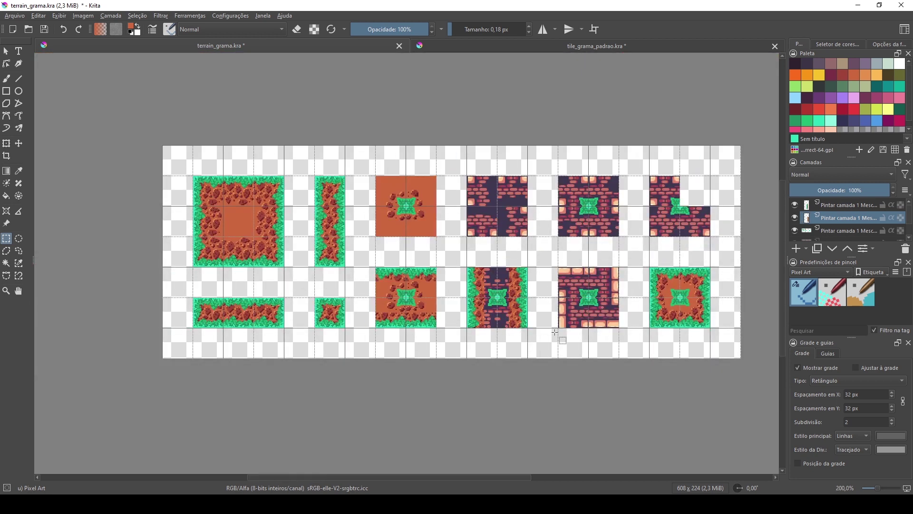
pyautogui.scroll(3, 535, 333)
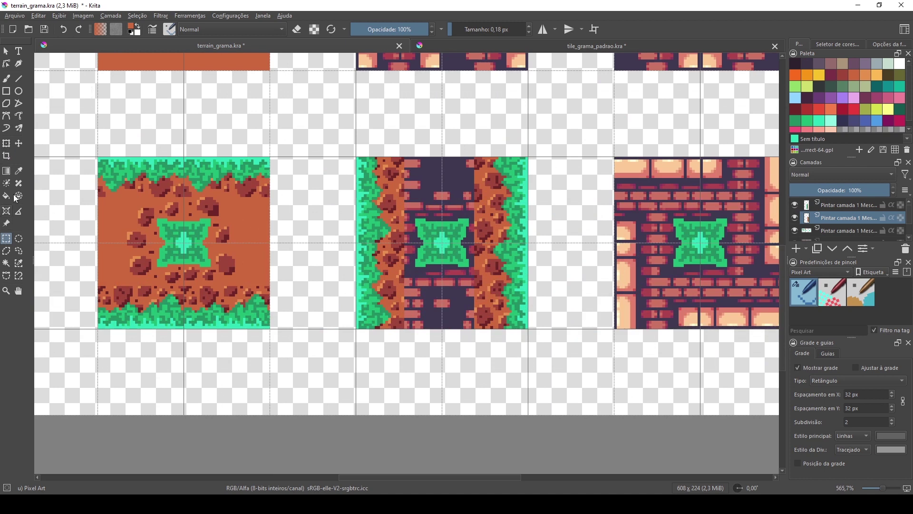
pyautogui.click(6, 79)
pyautogui.moveTo(449, 29)
pyautogui.mouseDown()
pyautogui.moveTo(473, 30)
pyautogui.moveTo(462, 31)
pyautogui.mouseUp()
pyautogui.click(297, 30)
pyautogui.moveTo(476, 29); pyautogui.dragTo(460, 31)
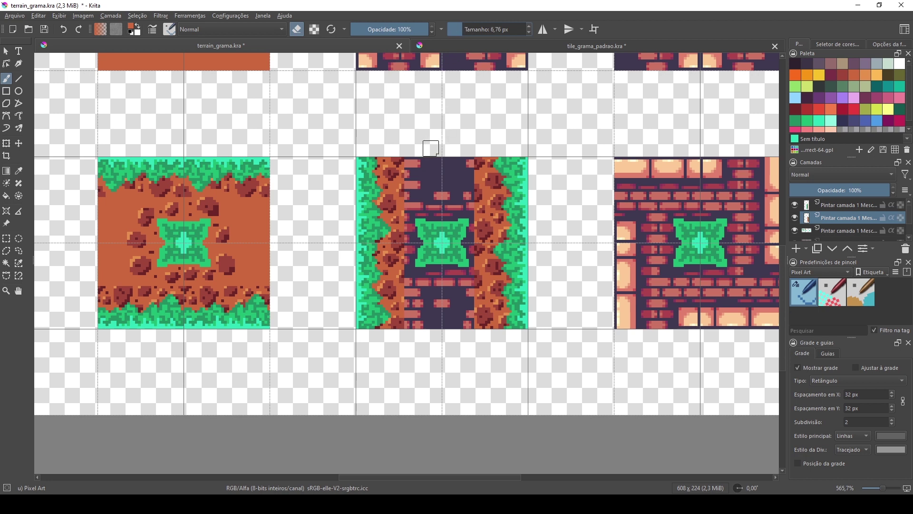
pyautogui.keyDown('ctrl'); pyautogui.click(827, 207); pyautogui.keyUp('ctrl')
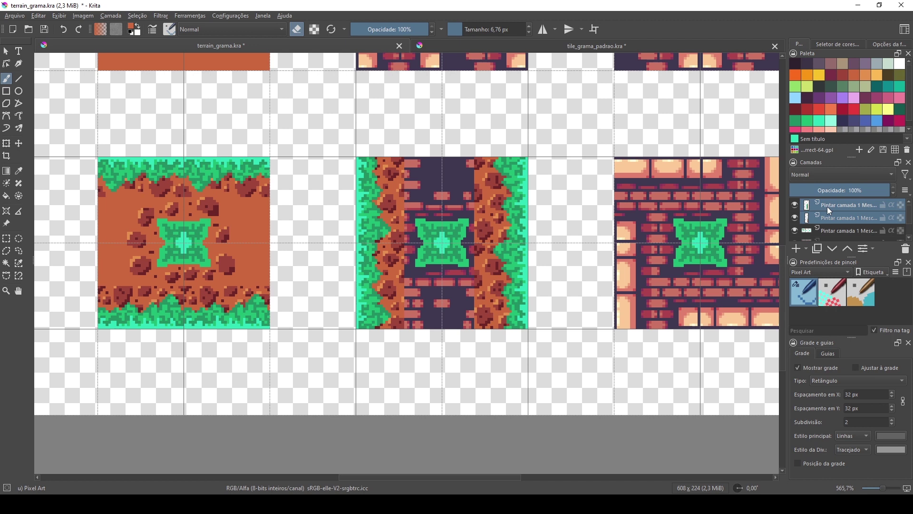
pyautogui.hotkey('ctrl', 'e')
pyautogui.moveTo(400, 156)
pyautogui.mouseDown()
pyautogui.moveTo(401, 197)
pyautogui.moveTo(391, 156)
pyautogui.moveTo(401, 250)
pyautogui.moveTo(416, 251)
pyautogui.moveTo(388, 255)
pyautogui.moveTo(395, 249)
pyautogui.moveTo(395, 290)
pyautogui.moveTo(409, 326)
pyautogui.mouseUp()
pyautogui.moveTo(473, 325)
pyautogui.mouseDown()
pyautogui.moveTo(475, 300)
pyautogui.moveTo(492, 316)
pyautogui.moveTo(476, 269)
pyautogui.moveTo(482, 264)
pyautogui.moveTo(487, 283)
pyautogui.moveTo(476, 241)
pyautogui.moveTo(492, 220)
pyautogui.moveTo(477, 207)
pyautogui.moveTo(476, 223)
pyautogui.moveTo(487, 199)
pyautogui.moveTo(484, 152)
pyautogui.mouseUp()
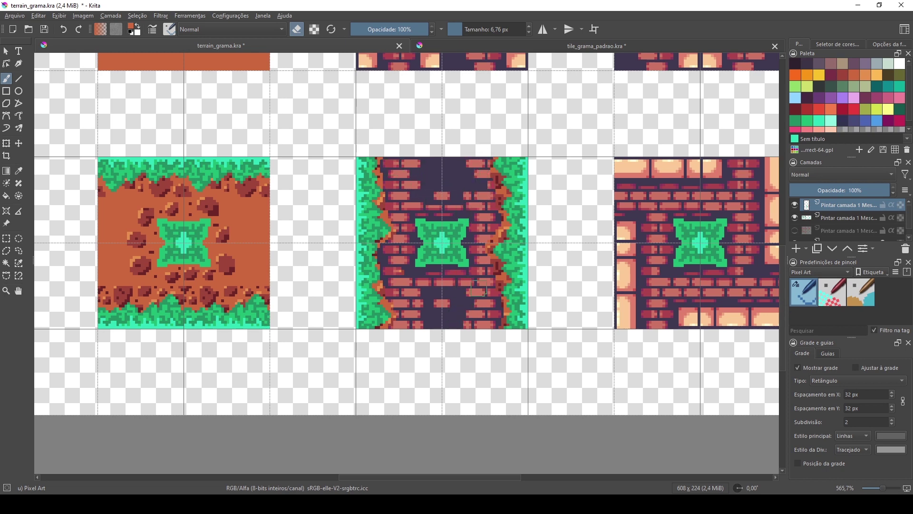
# Copy the lower half of the left grass edge to a new layer and place it on the next lower brick tile's lower-left edge.
pyautogui.scroll(-1, 474, 306)
pyautogui.scroll(-1, 475, 306)
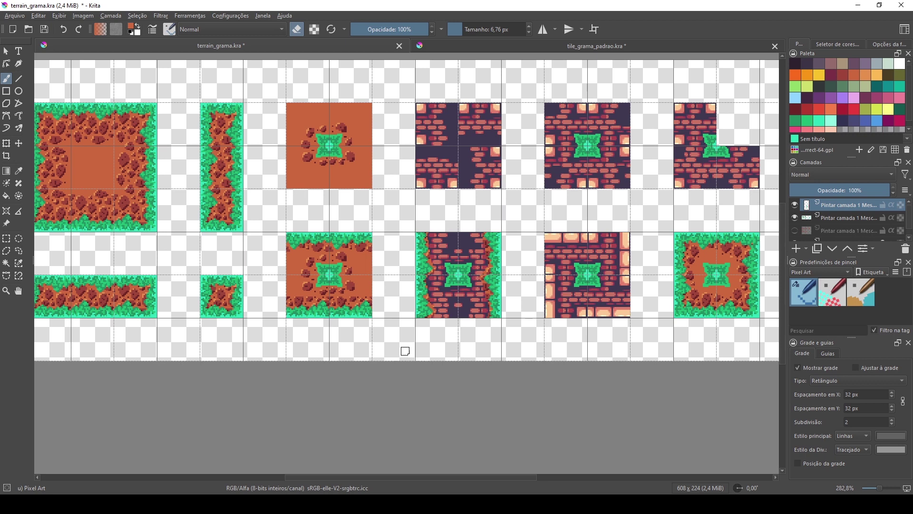
pyautogui.click(6, 238)
pyautogui.scroll(1, 433, 335)
pyautogui.moveTo(440, 312); pyautogui.dragTo(406, 250)
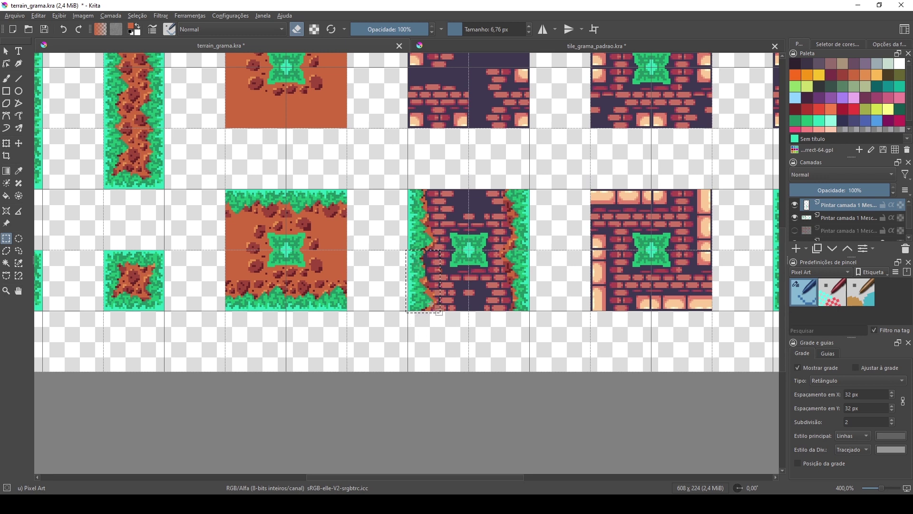
pyautogui.hotkey('ctrl', 'alt', 'j')
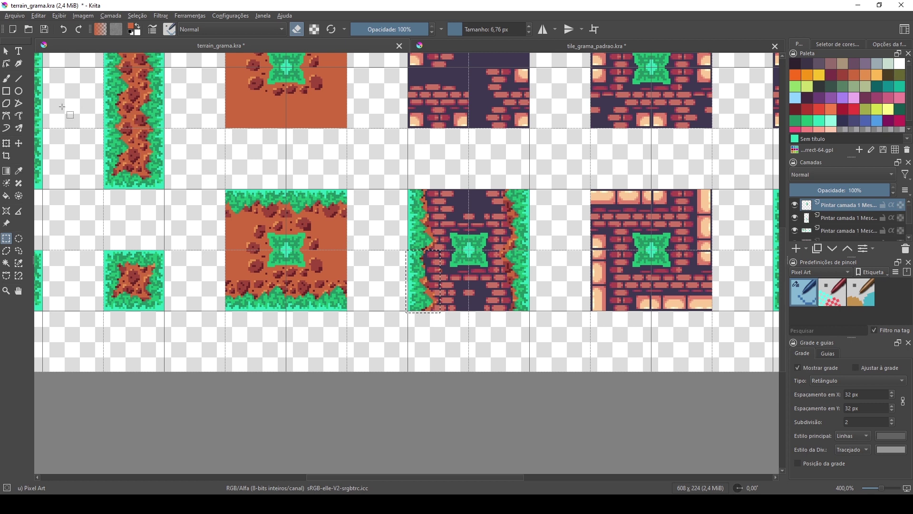
pyautogui.click(18, 143)
pyautogui.moveTo(423, 287); pyautogui.dragTo(605, 287)
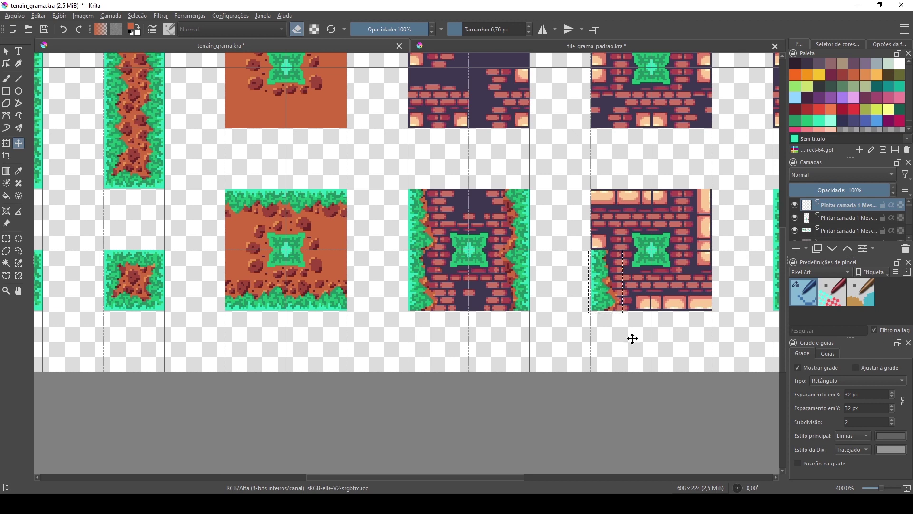
# Copy the upper half of the lower brick tile's right grass edge to a new layer and place it on the neighbouring tile's upper-right edge.
pyautogui.click(6, 238)
pyautogui.click(599, 340)
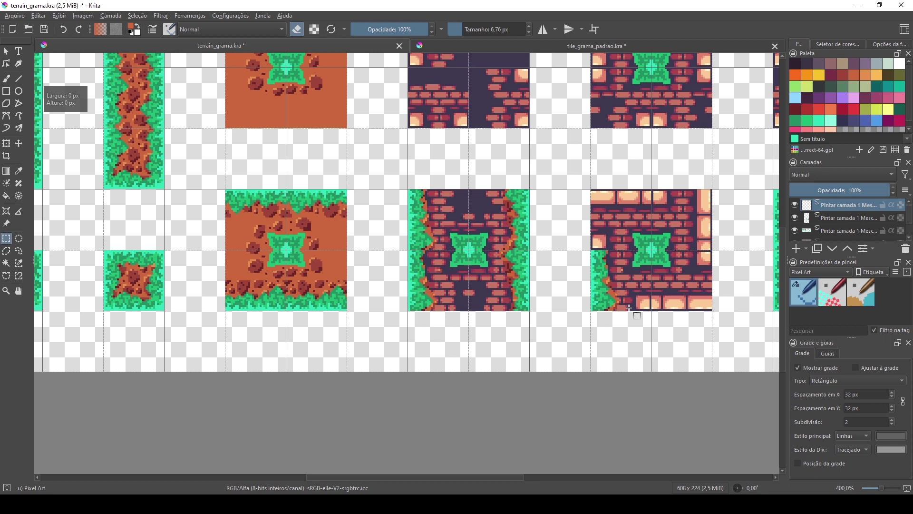
pyautogui.click(822, 221)
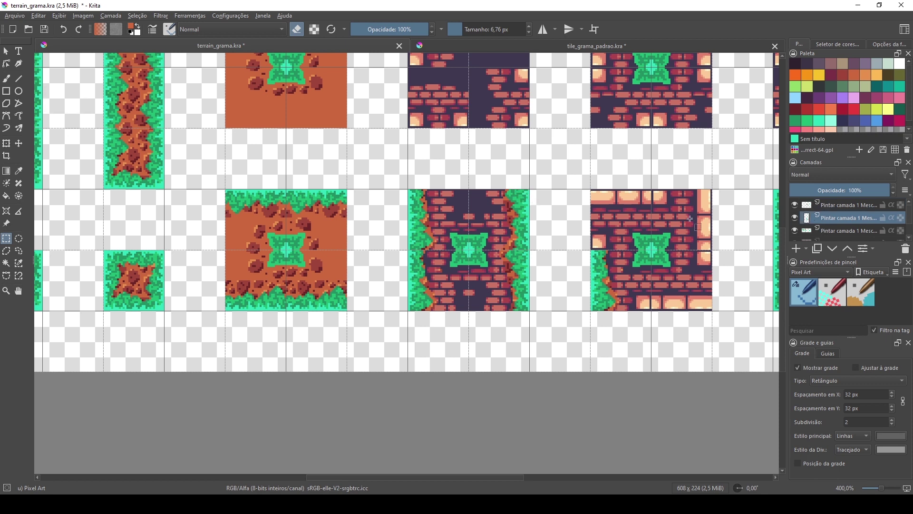
pyautogui.moveTo(539, 188); pyautogui.dragTo(504, 249)
pyautogui.press('t')
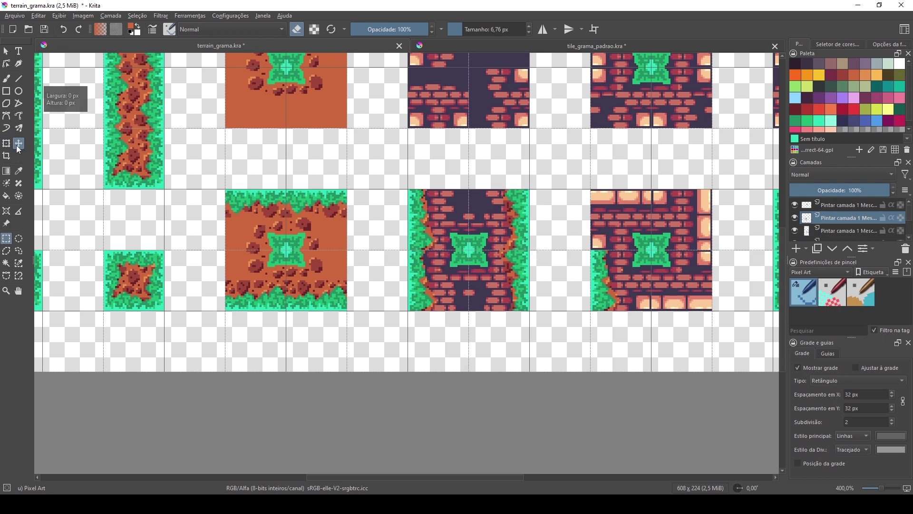
pyautogui.moveTo(523, 236); pyautogui.dragTo(704, 236)
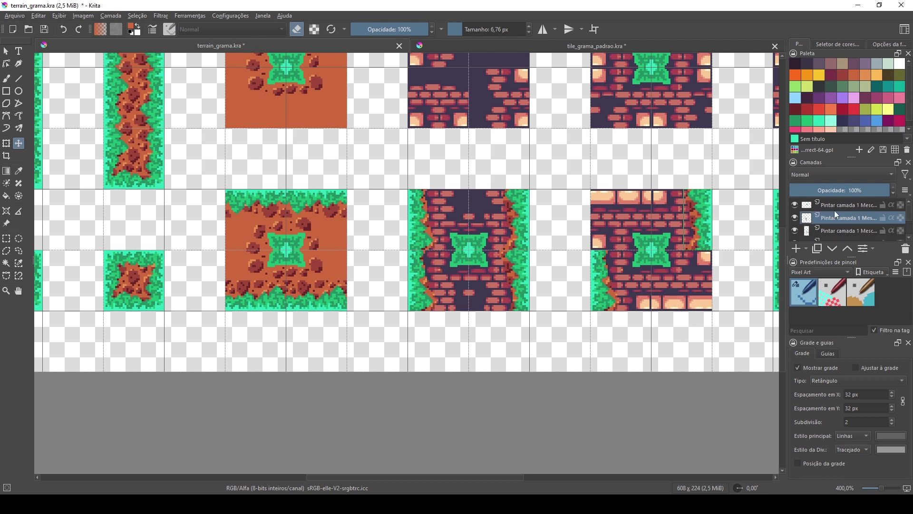
# Merge the three layers holding the copied side grass strips into one layer.
pyautogui.press('pageup')
pyautogui.keyDown('shift'); pyautogui.click(829, 231); pyautogui.keyUp('shift')
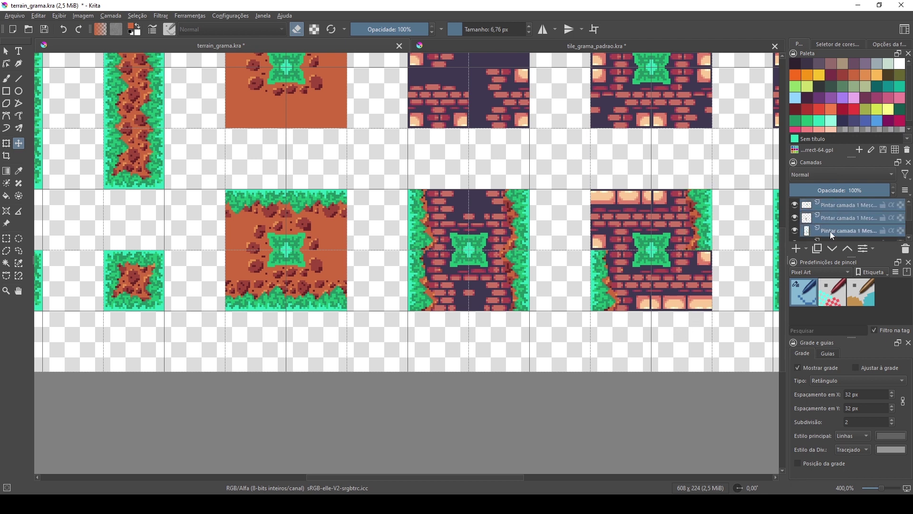
pyautogui.hotkey('ctrl', 'e')
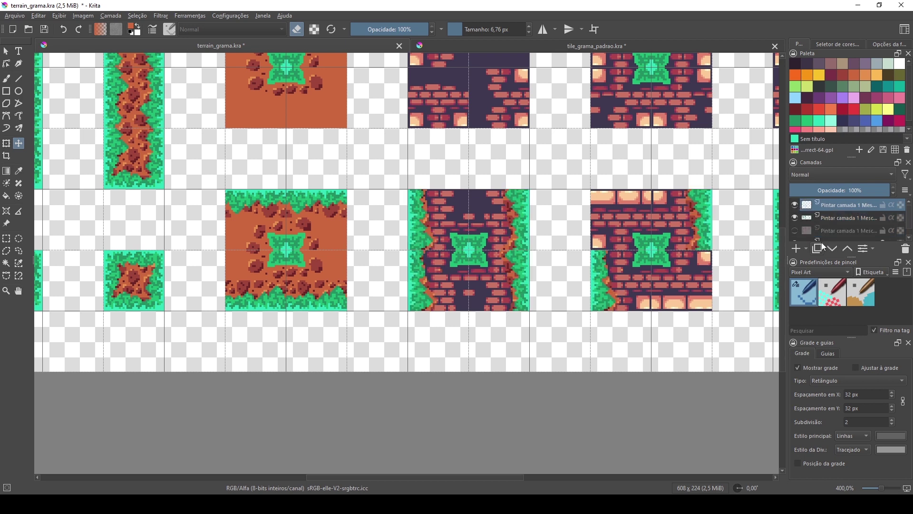
# Copy the right half of the dirt tile's bottom grass edge to a new layer and place it on the brick tile's lower-right edge.
pyautogui.click(842, 218)
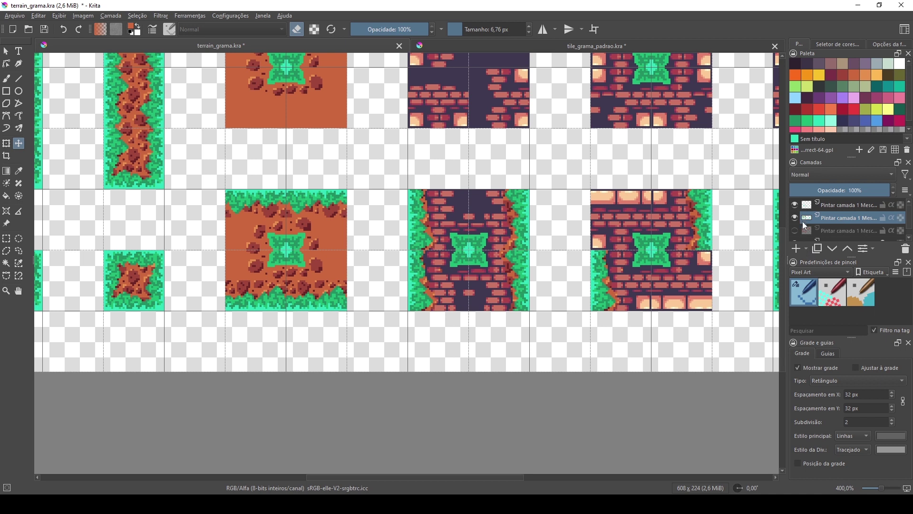
pyautogui.doubleClick(795, 218)
pyautogui.click(6, 238)
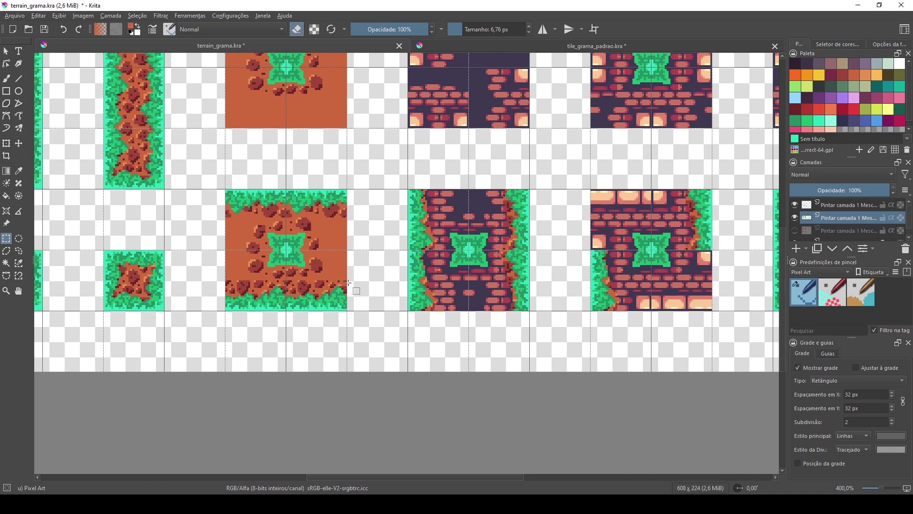
pyautogui.moveTo(348, 282); pyautogui.dragTo(287, 310)
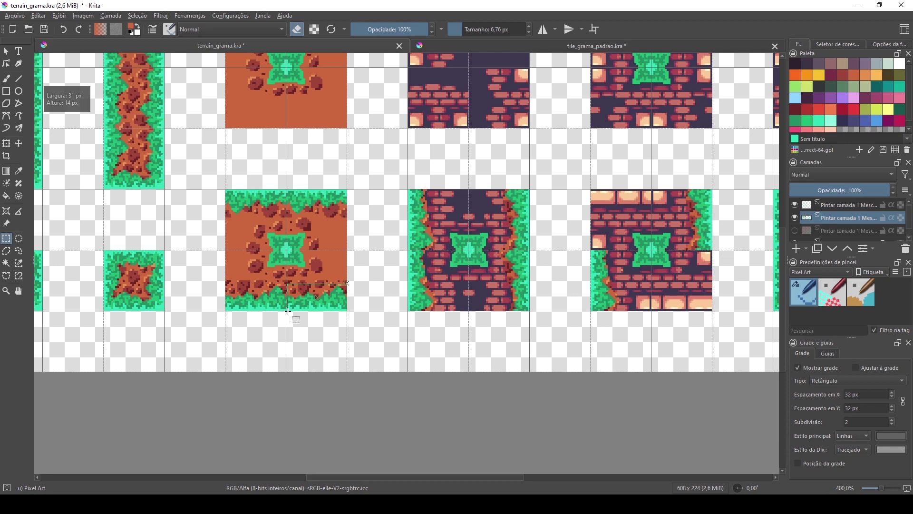
pyautogui.moveTo(287, 311); pyautogui.dragTo(287, 310)
pyautogui.click(19, 143)
pyautogui.moveTo(341, 305); pyautogui.dragTo(692, 304)
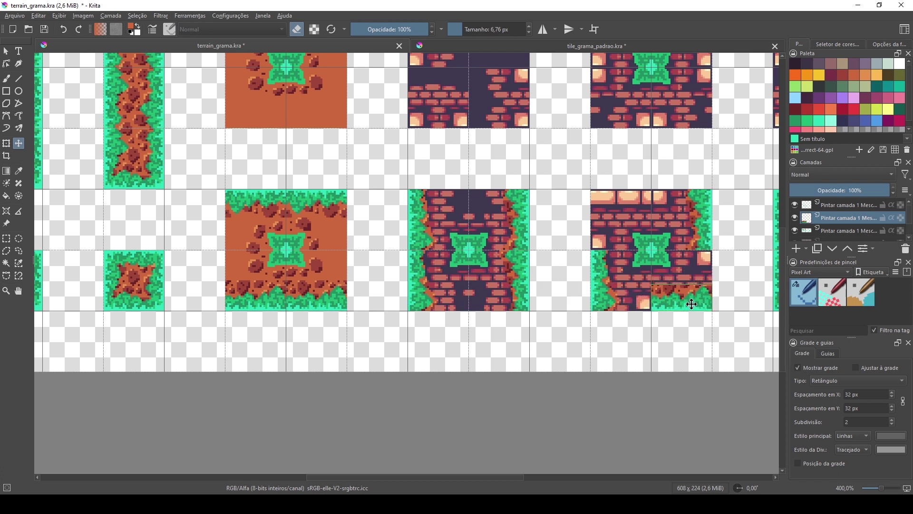
# Copy the left half of the dirt tile's top grass edge to a new layer and place it on the brick tile's upper-left edge.
pyautogui.click(864, 231)
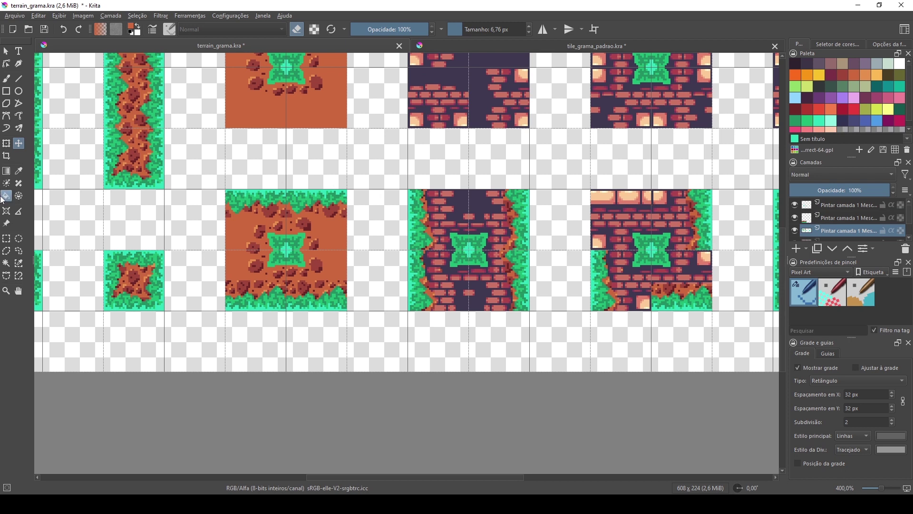
pyautogui.click(6, 238)
pyautogui.moveTo(220, 188); pyautogui.dragTo(286, 217)
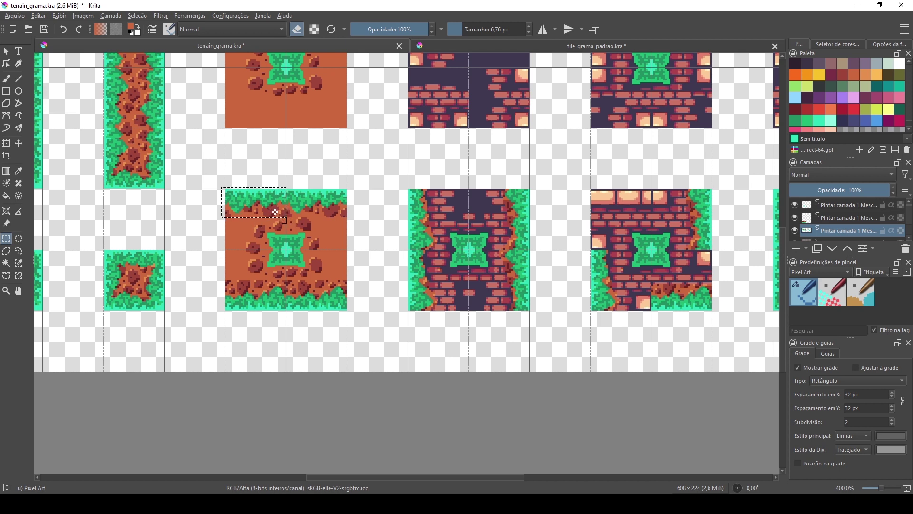
pyautogui.click(189, 255)
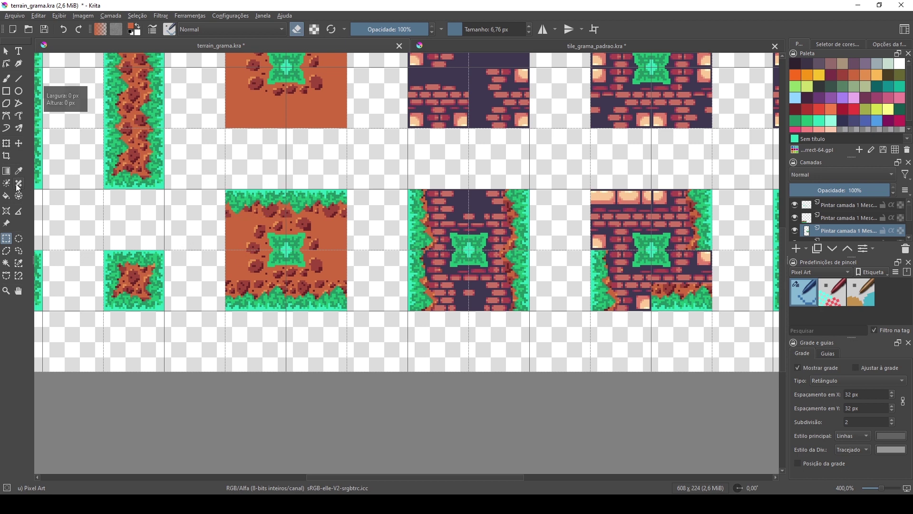
pyautogui.click(19, 143)
pyautogui.moveTo(247, 204); pyautogui.dragTo(612, 204)
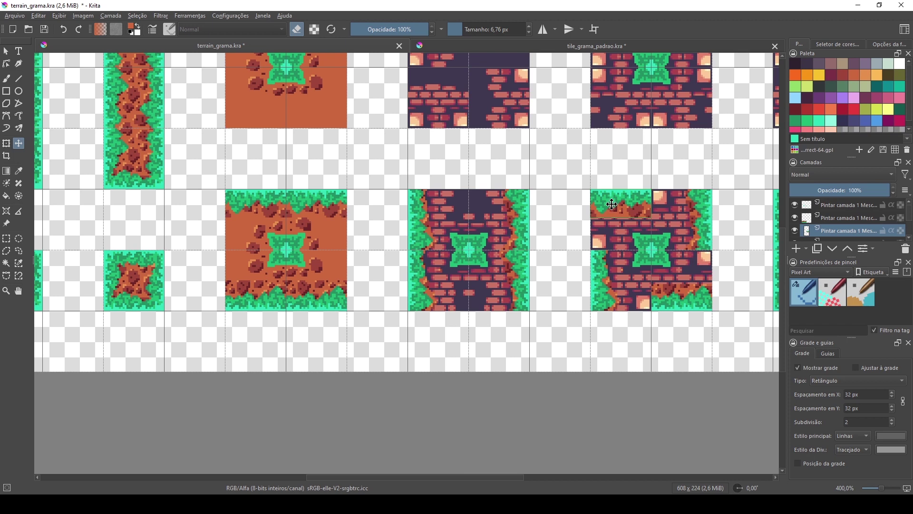
# Merge the two new horizontal grass strip layers with the side strip layer, leaving the base grass layer separate.
pyautogui.scroll(-2, 832, 206)
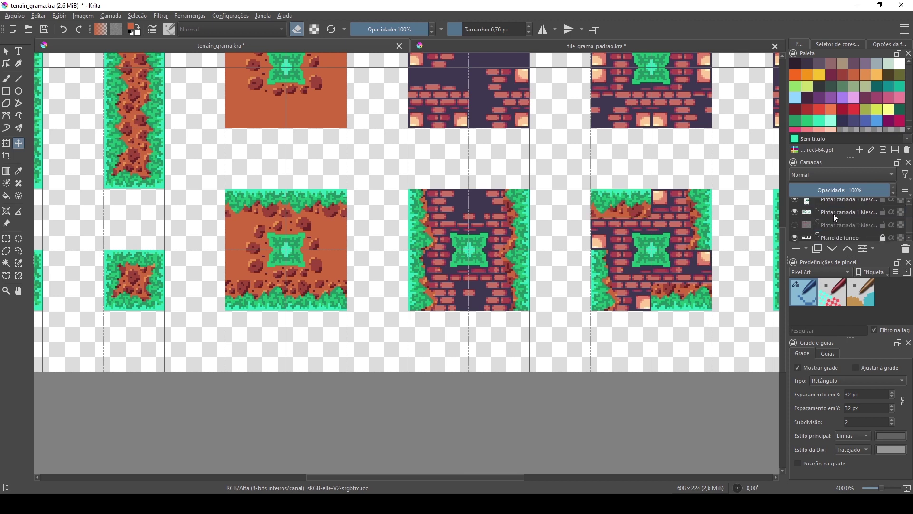
pyautogui.click(833, 214)
pyautogui.click(797, 212)
pyautogui.click(796, 212)
pyautogui.scroll(2, 818, 228)
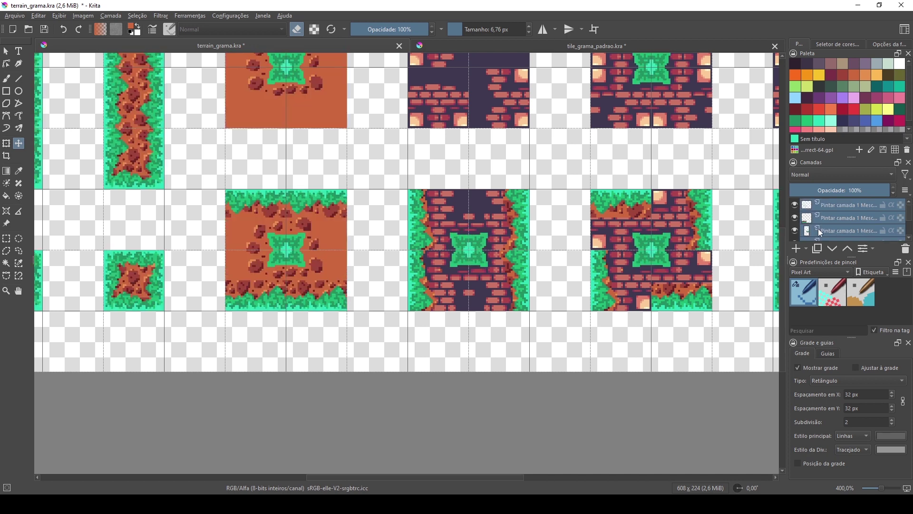
pyautogui.click(825, 233)
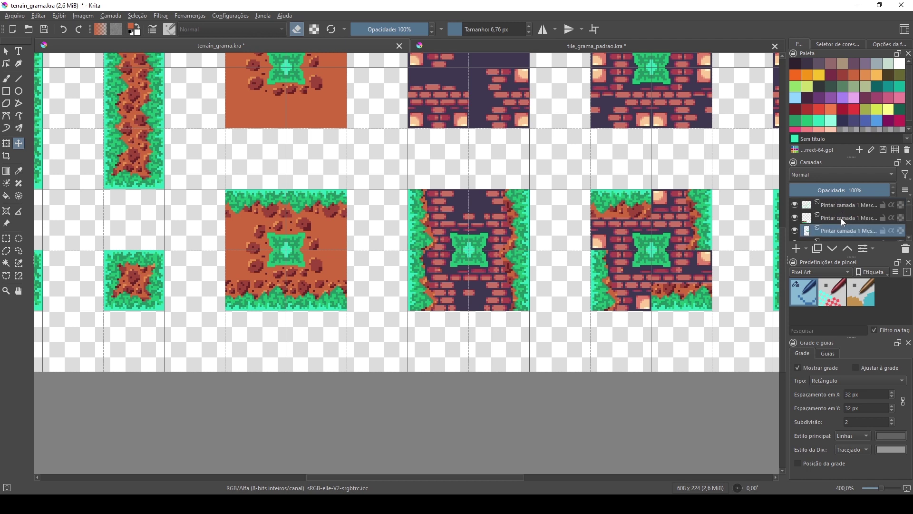
pyautogui.click(834, 205)
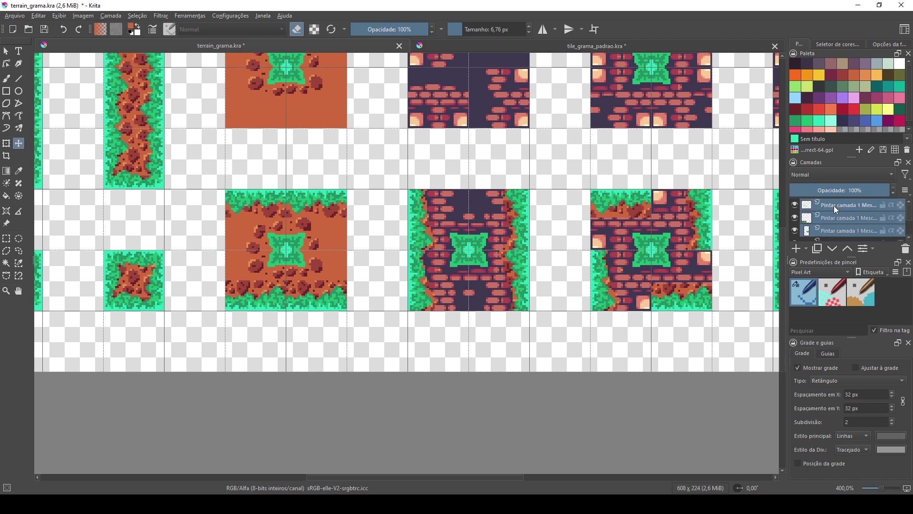
pyautogui.click(795, 229)
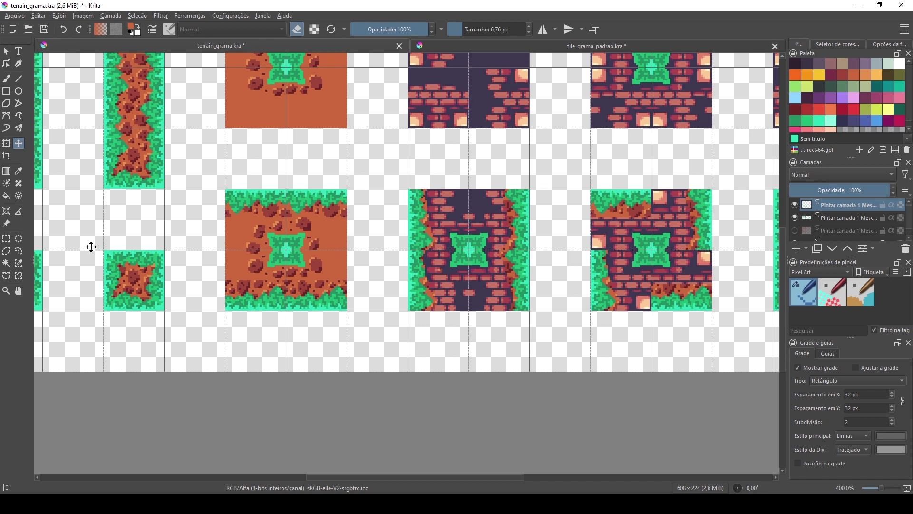
# Erase most of the inner dirt from the tile's upper-left and lower-right strips with the 6,76 px eraser brush, keeping the grass edges.
pyautogui.click(6, 78)
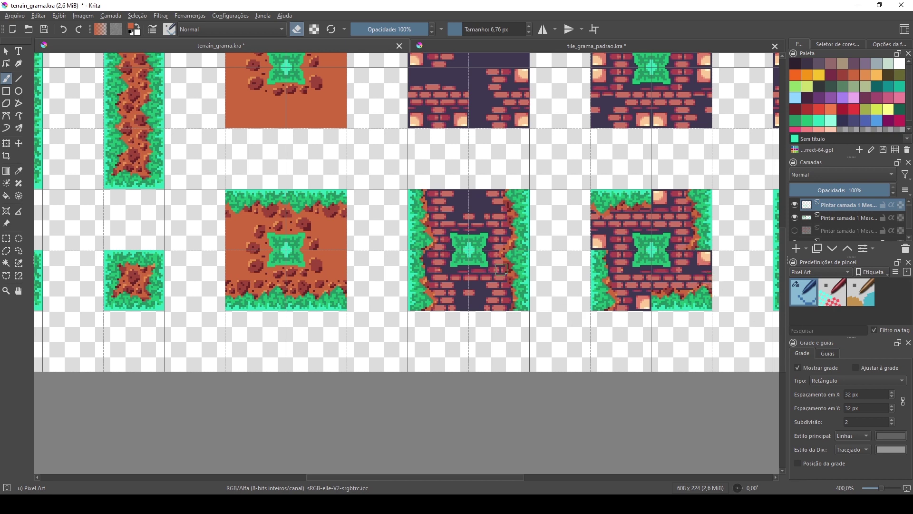
pyautogui.scroll(-2, 476, 310)
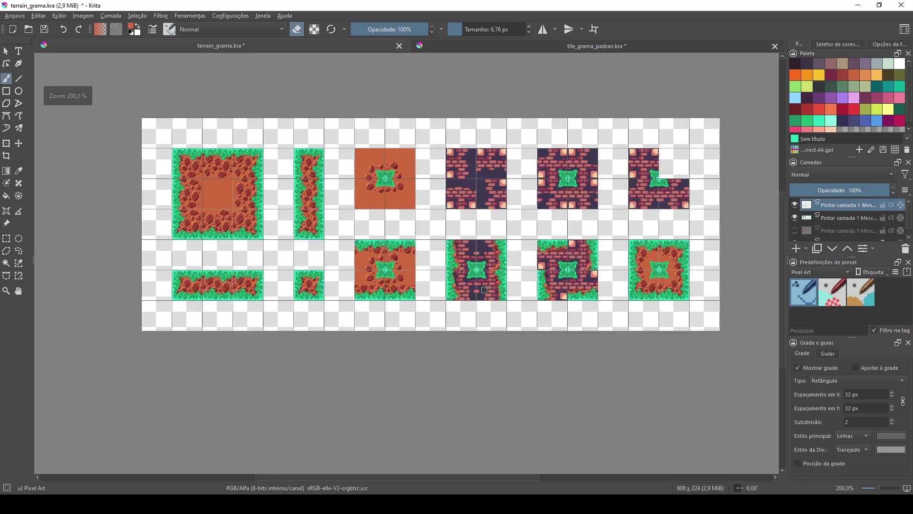